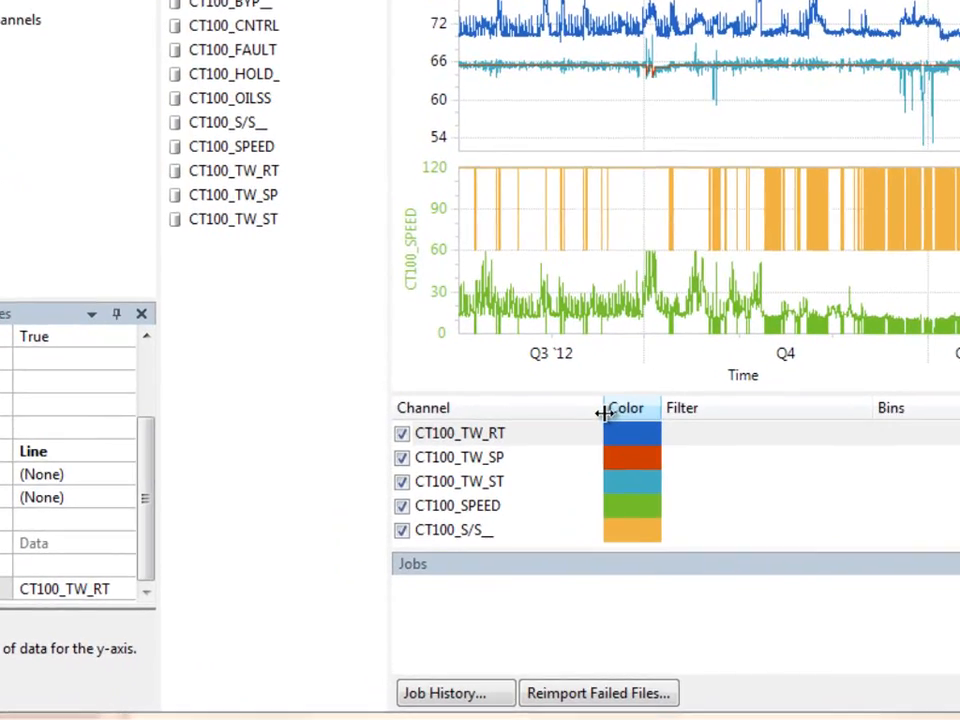
{"action": "left_click_drag", "start_coordinate": [581, 481], "coordinate": [580, 481]}
{"action": "left_click_drag", "start_coordinate": [610, 388], "coordinate": [735, 366]}
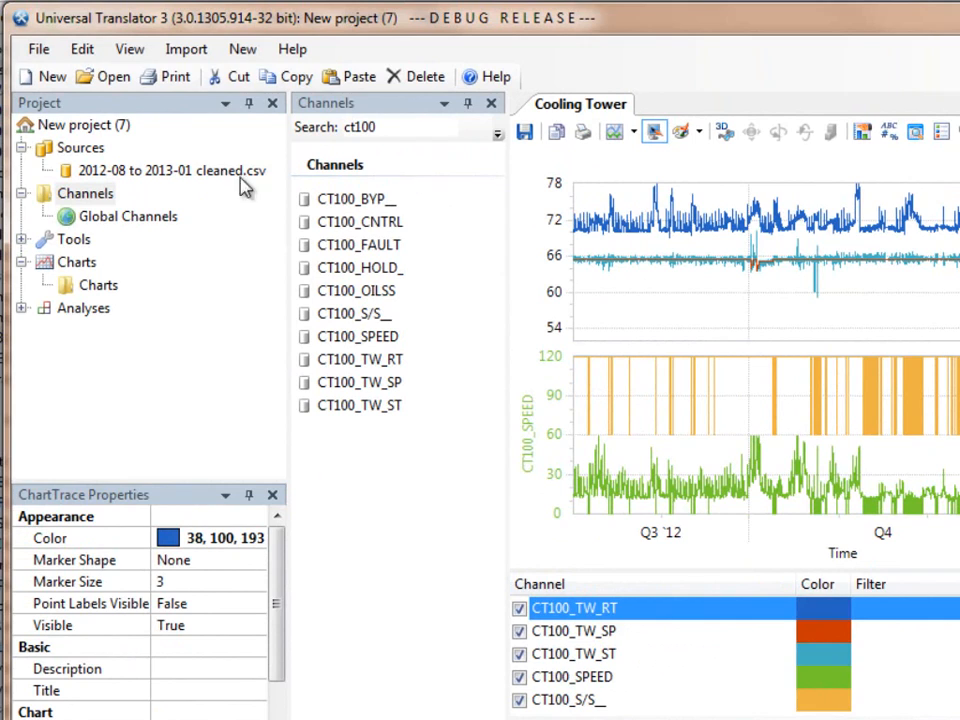
Filter the contents of the main Channels folder by the search term "ct101"
{"action": "left_click", "coordinate": [100, 196]}
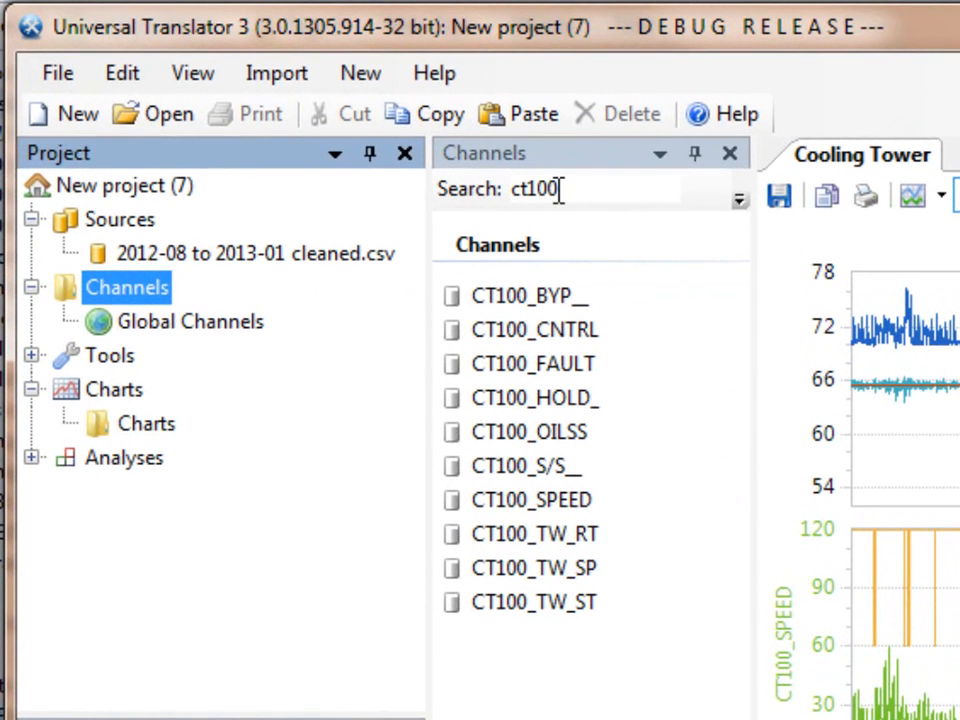
{"action": "left_click", "coordinate": [560, 190]}
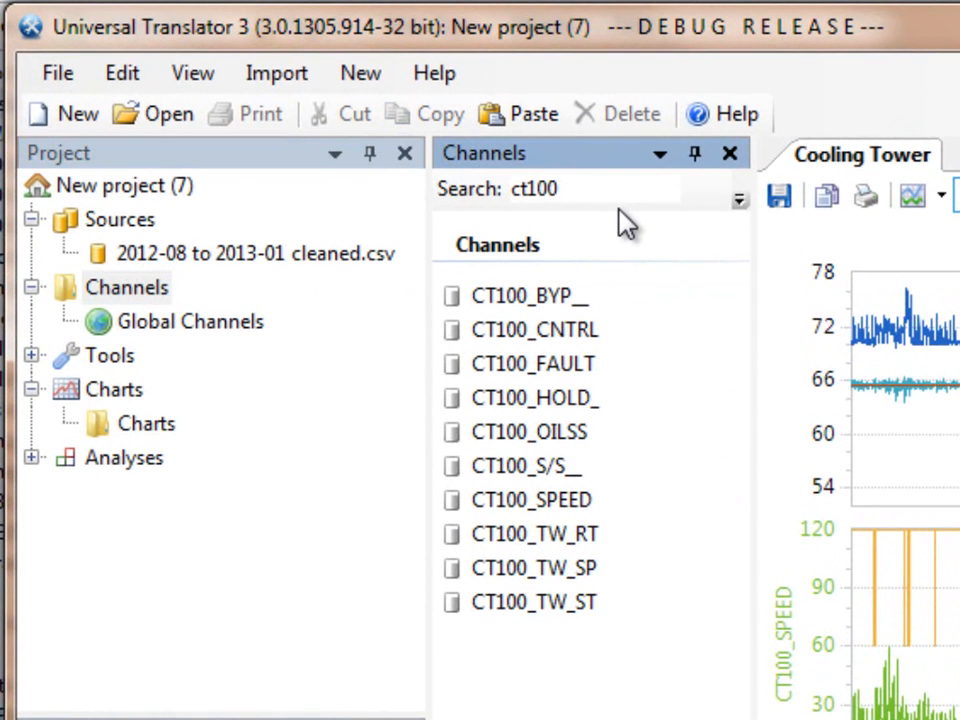
{"action": "key", "text": "BackSpace"}
{"action": "type", "text": "1"}
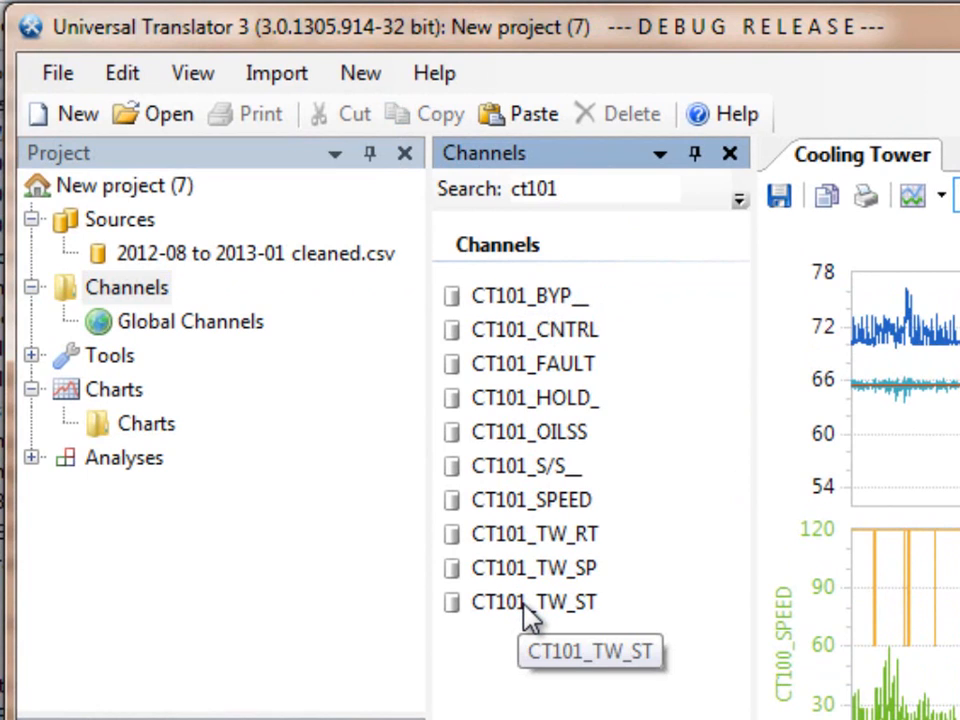
Create two new folders inside the main Channels folder of the project
{"action": "left_click", "coordinate": [144, 300]}
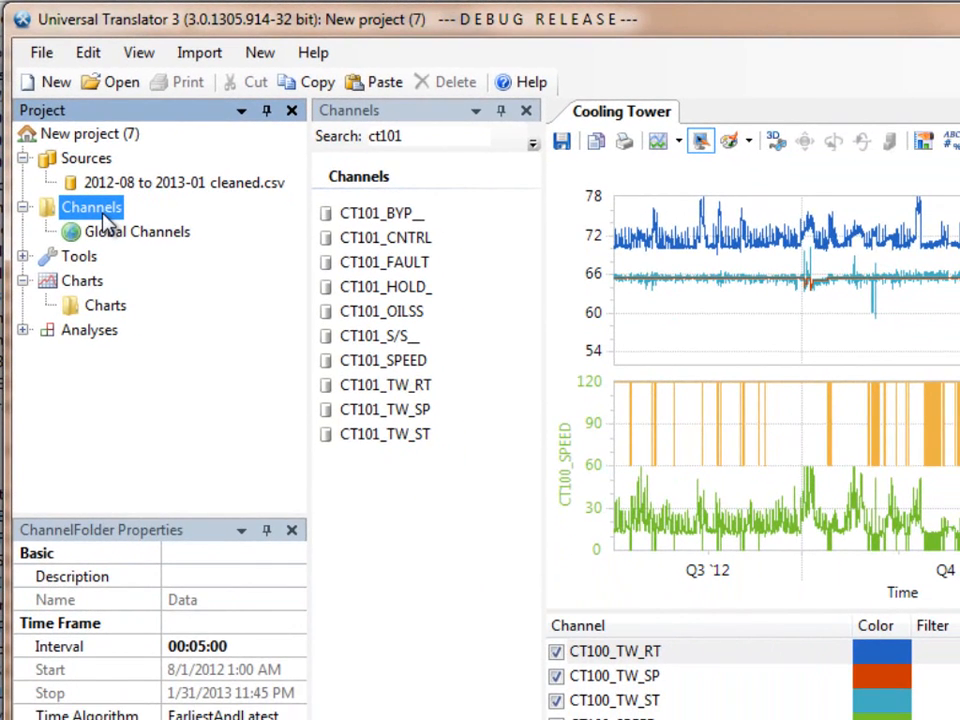
{"action": "right_click", "coordinate": [107, 220]}
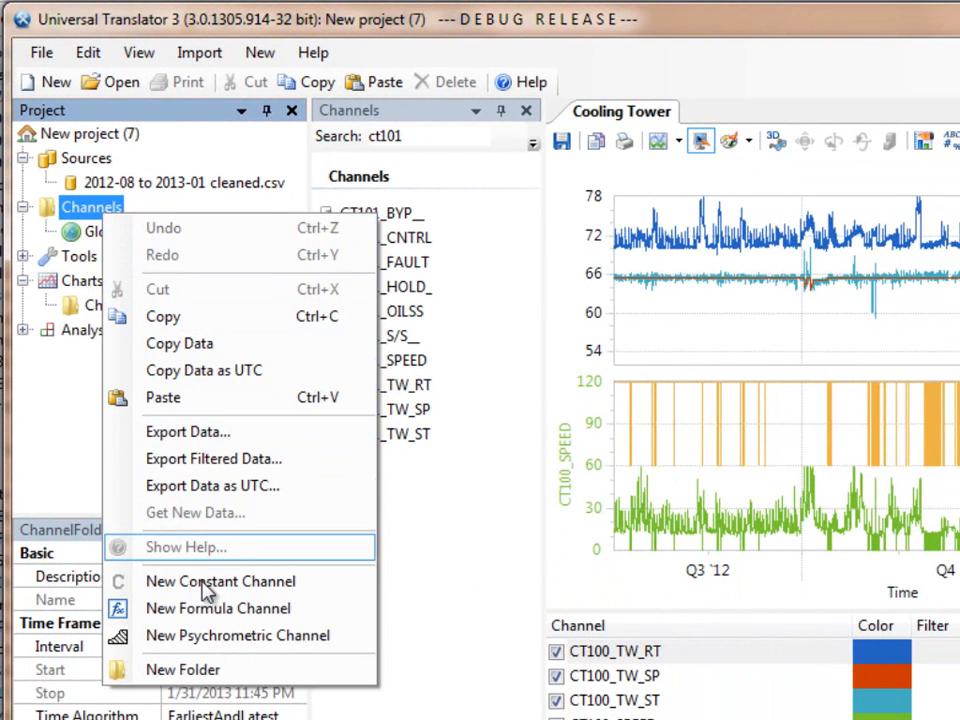
{"action": "left_click", "coordinate": [152, 672]}
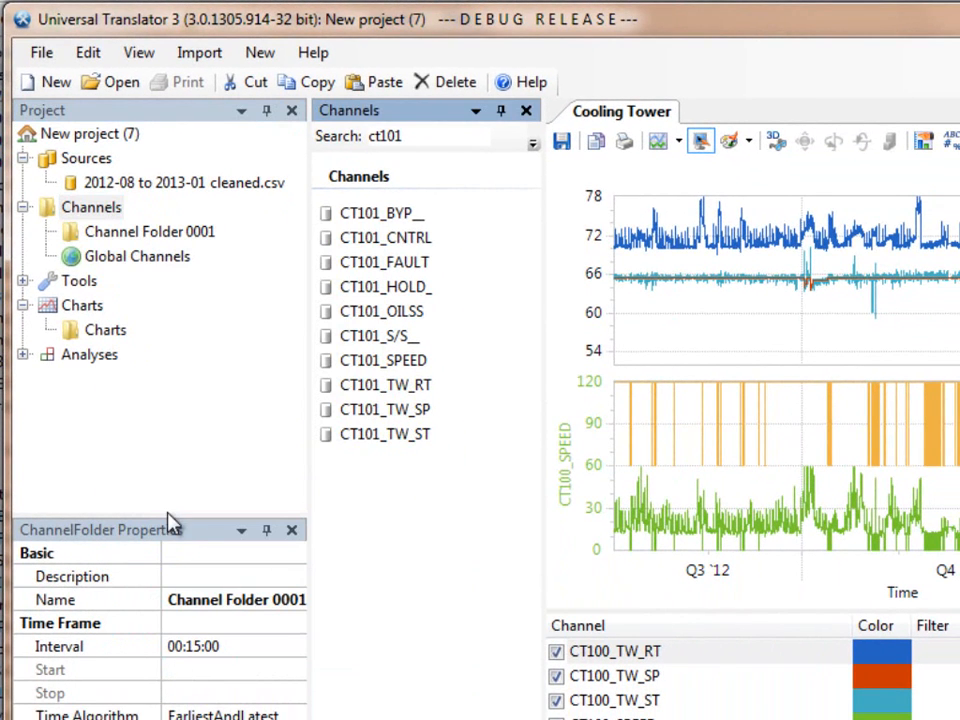
{"action": "right_click", "coordinate": [111, 214]}
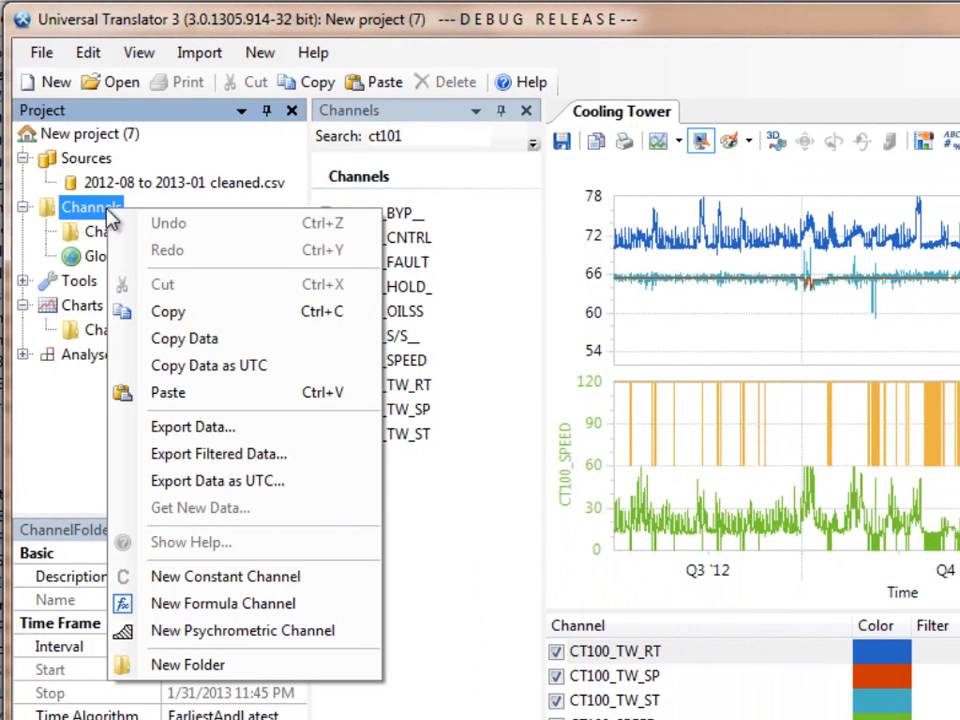
{"action": "left_click", "coordinate": [190, 670]}
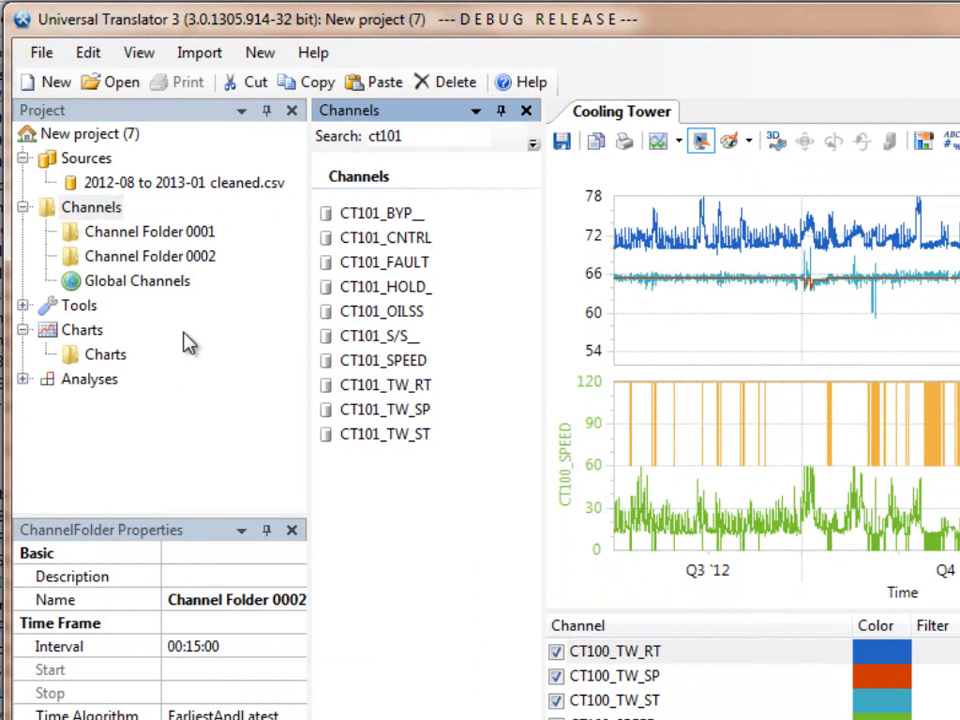
Rename the first new channel folder as "CT 100"
{"action": "right_click", "coordinate": [155, 234]}
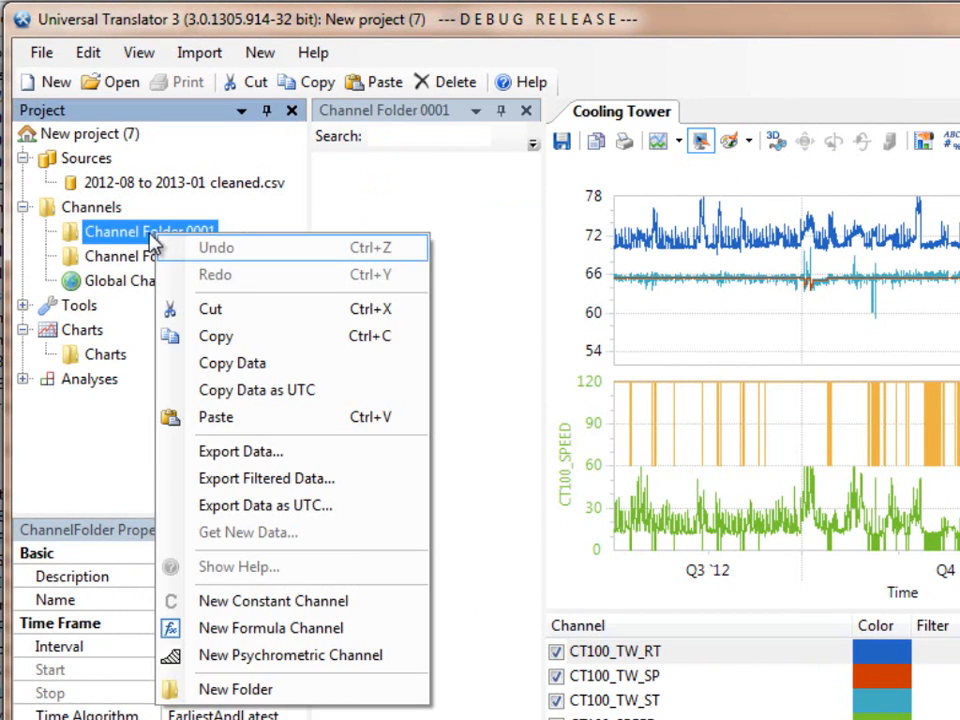
{"action": "key", "text": "Escape"}
{"action": "left_click", "coordinate": [176, 598]}
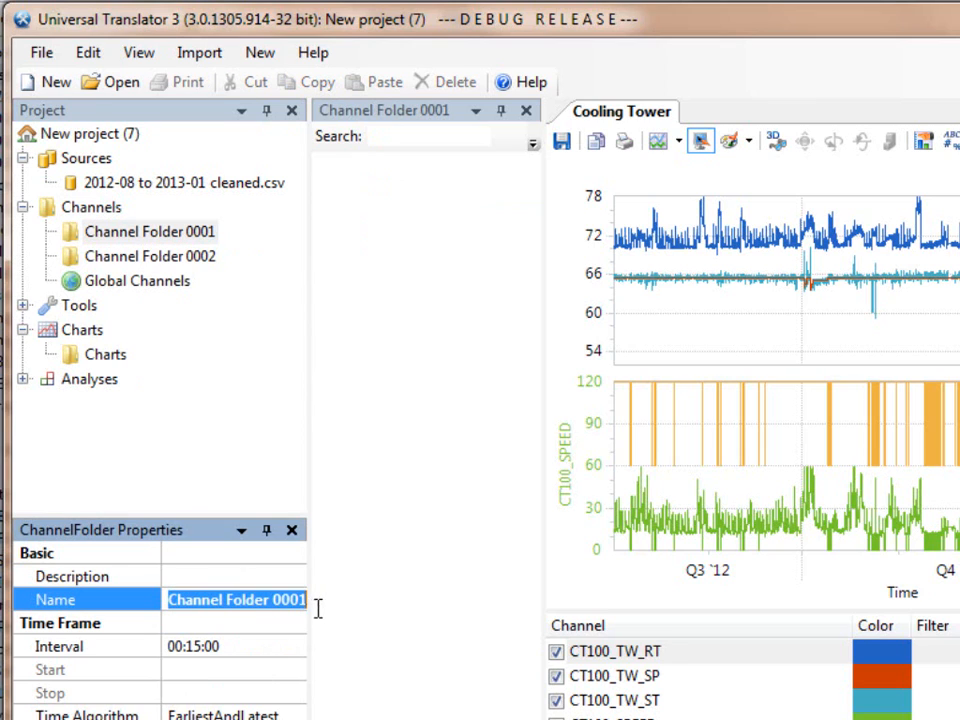
{"action": "type", "text": "CT"}
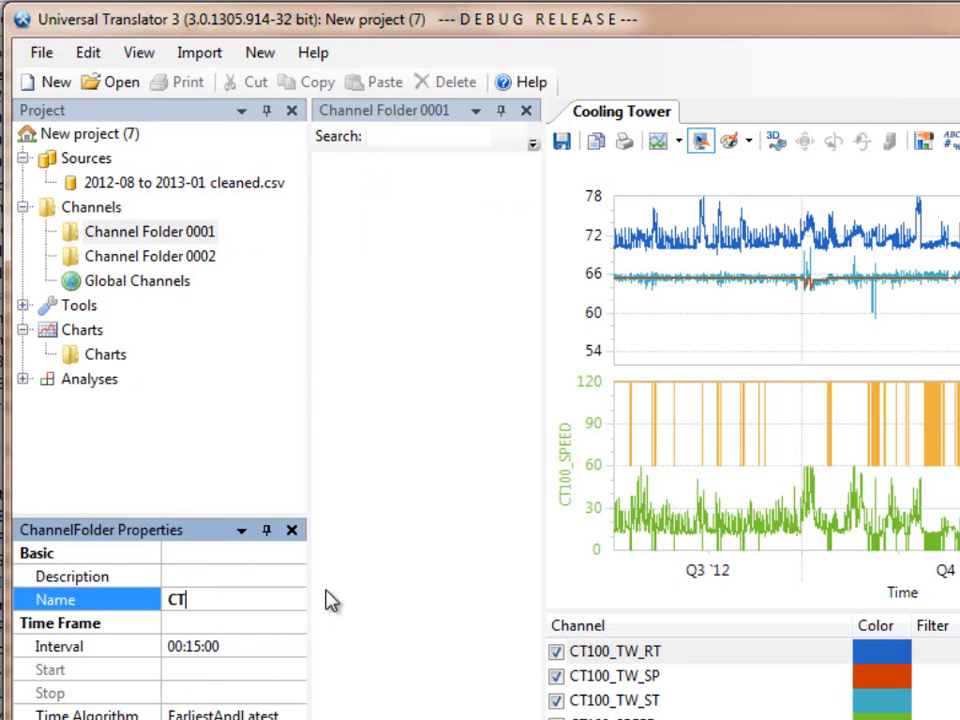
{"action": "type", "text": " 100"}
{"action": "key", "text": "Return"}
Rename the second new channel folder as "CT 101"
{"action": "left_click", "coordinate": [112, 233]}
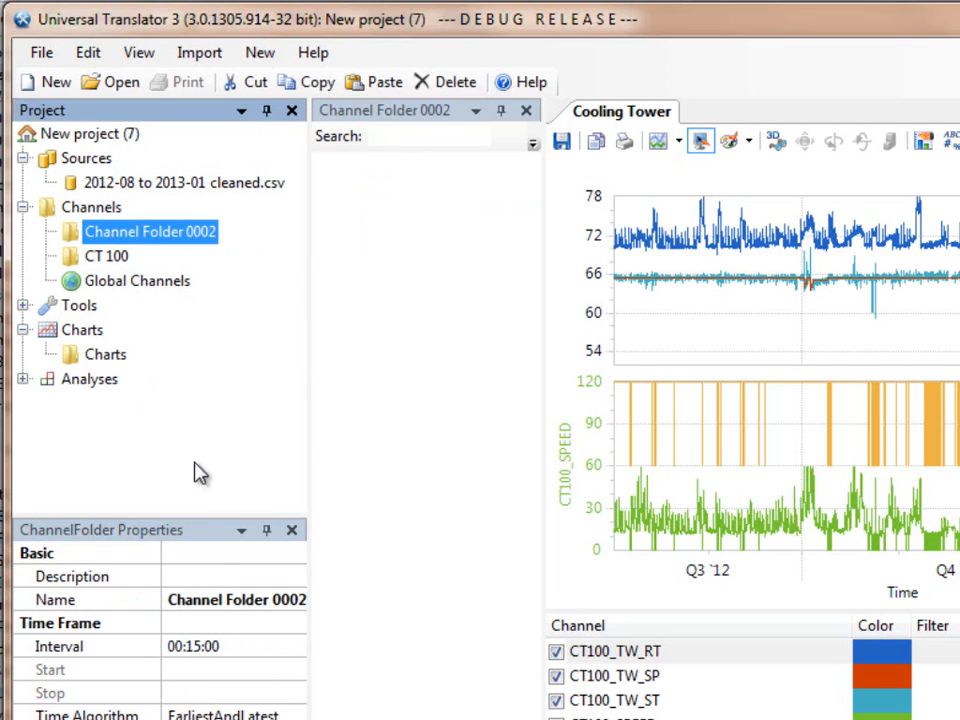
{"action": "left_click", "coordinate": [193, 604]}
{"action": "left_click_drag", "start_coordinate": [171, 604], "coordinate": [349, 604]}
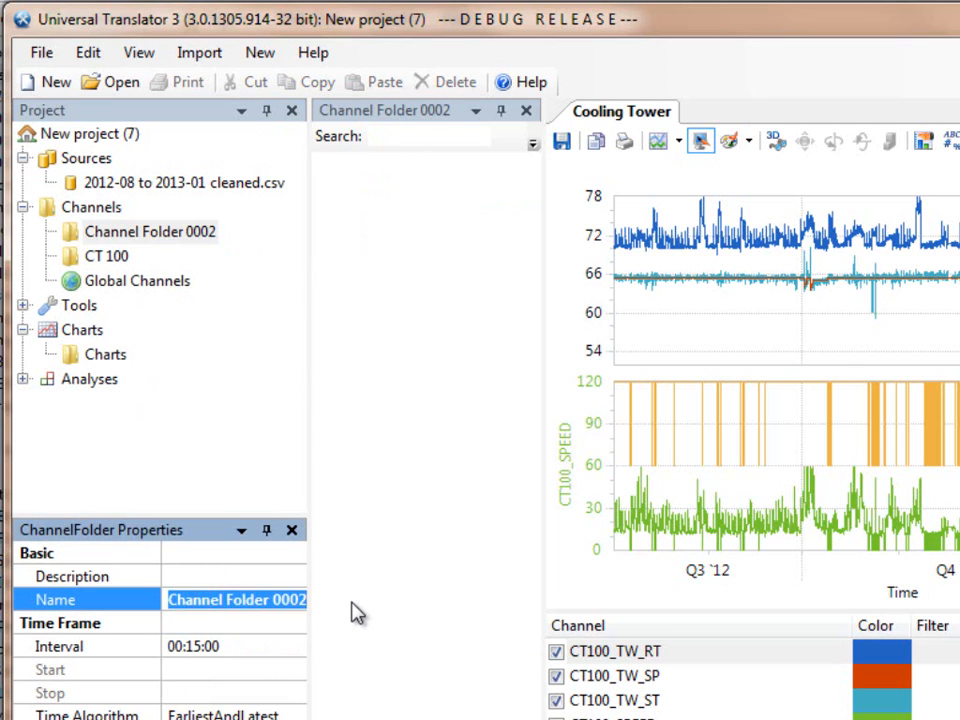
{"action": "type", "text": "CT 101"}
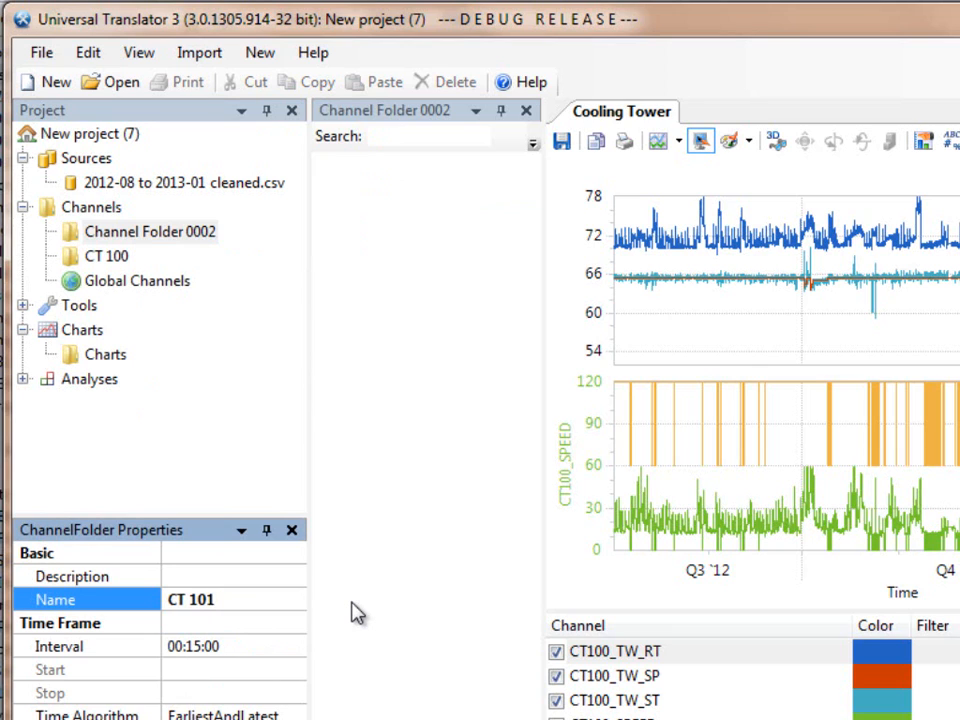
{"action": "key", "text": "Return"}
Copy all the CT101 channels, from CT101_BYP__ to CT101_TW_ST, from the main Channels folder into the CT 101 folder
{"action": "left_click", "coordinate": [91, 207]}
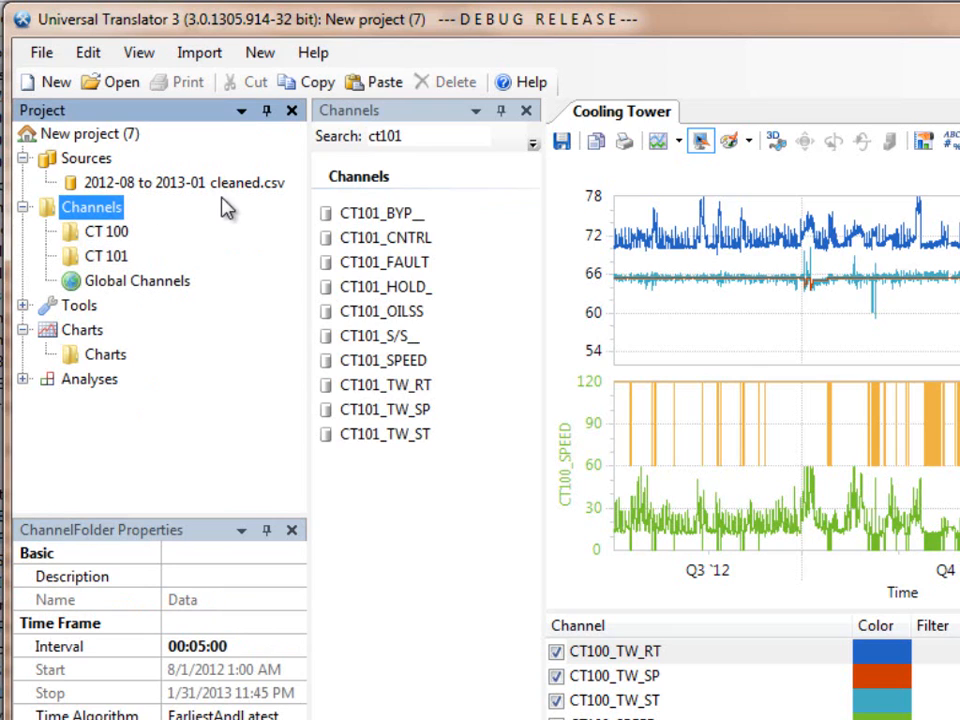
{"action": "left_click", "coordinate": [372, 214]}
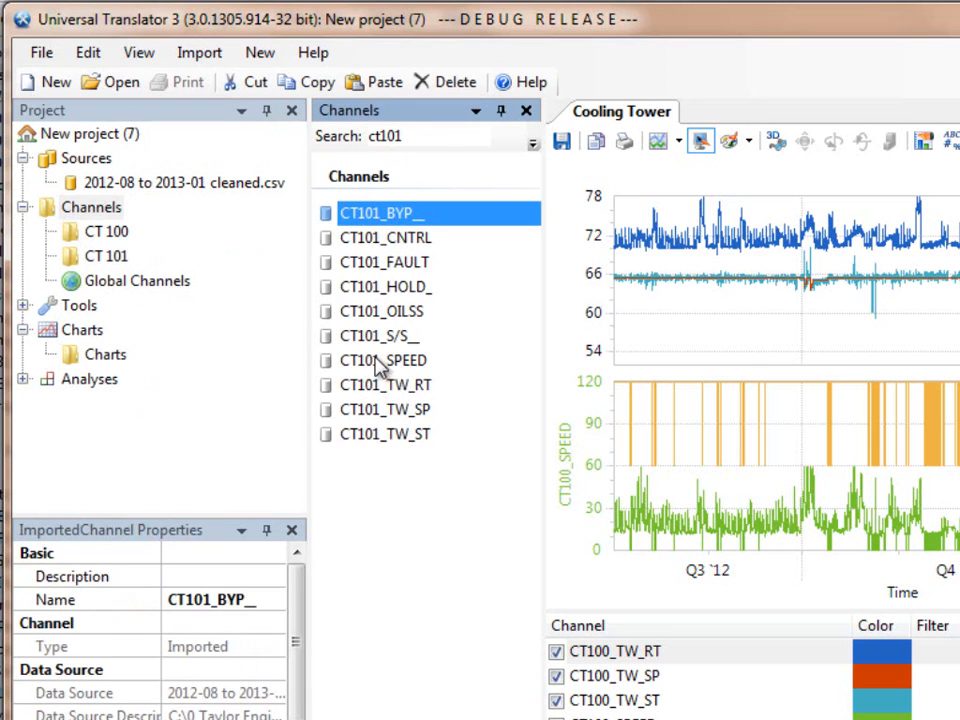
{"action": "left_click", "coordinate": [385, 436], "text": "shift"}
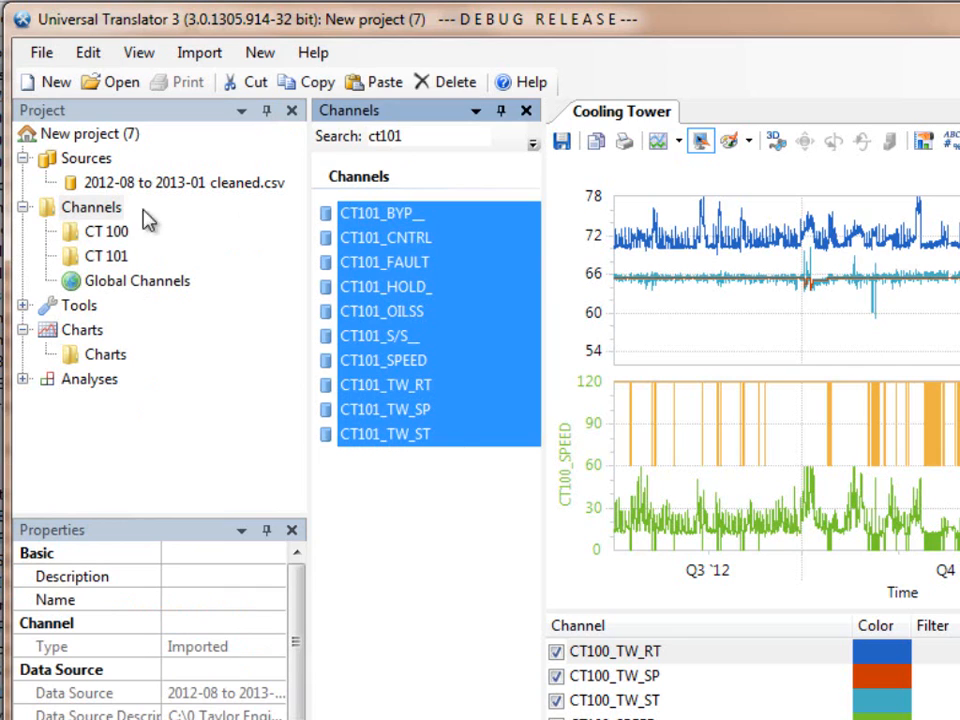
{"action": "right_click", "coordinate": [380, 270]}
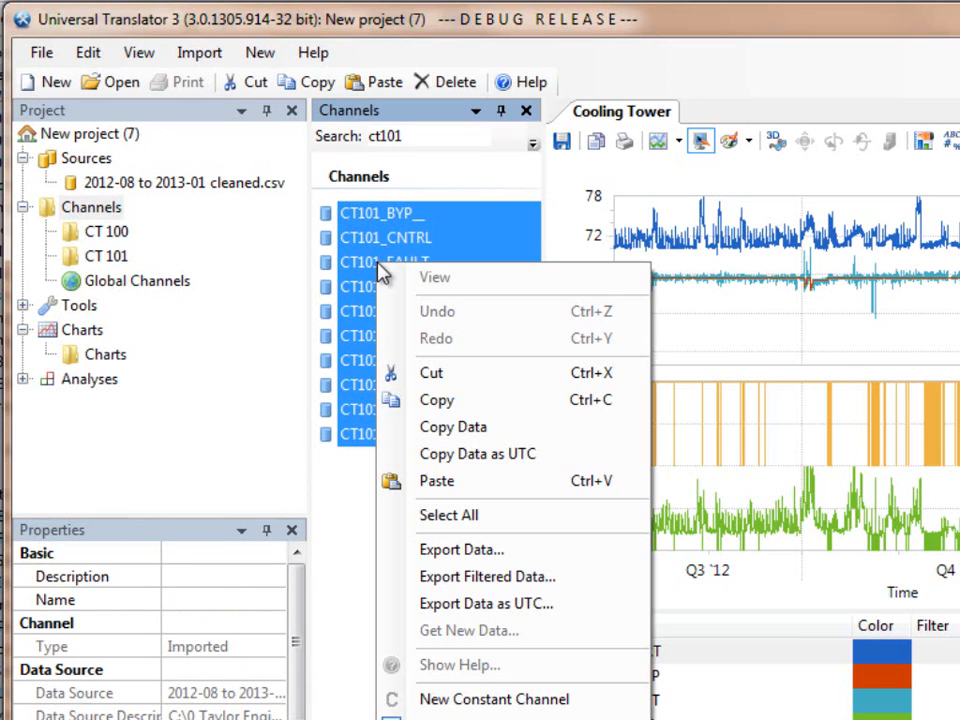
{"action": "left_click", "coordinate": [429, 408]}
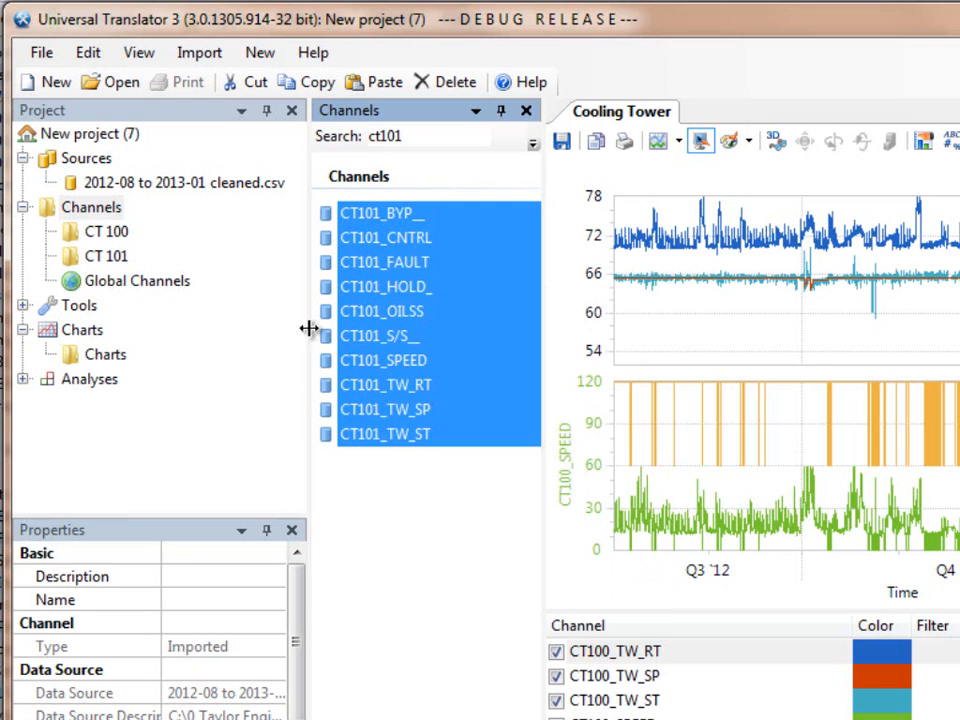
{"action": "left_click", "coordinate": [108, 258]}
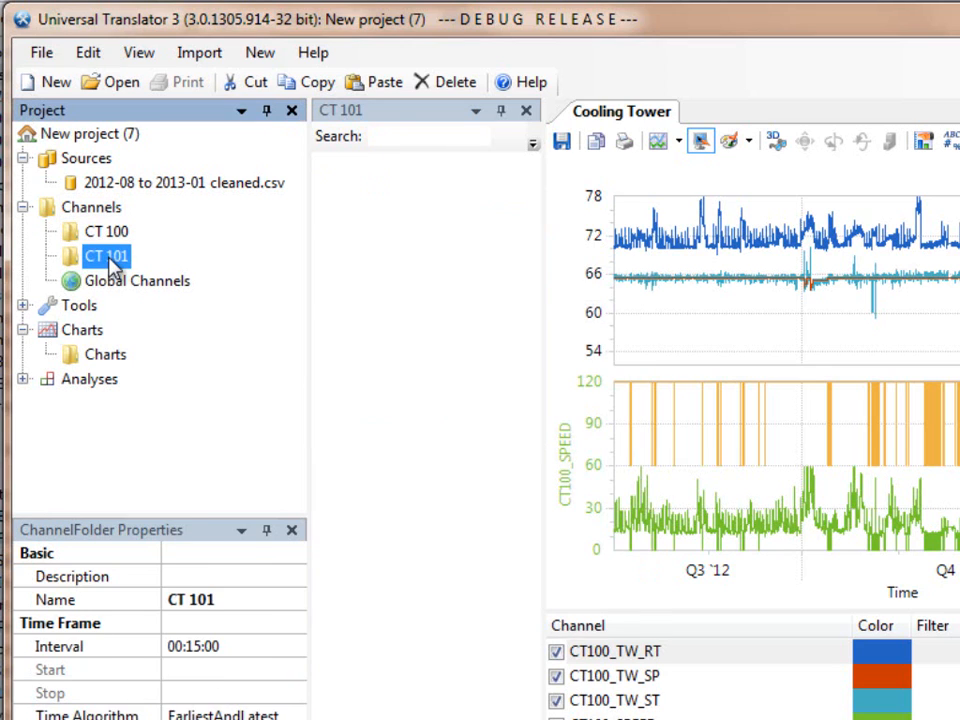
{"action": "right_click", "coordinate": [110, 259]}
{"action": "left_click", "coordinate": [168, 442]}
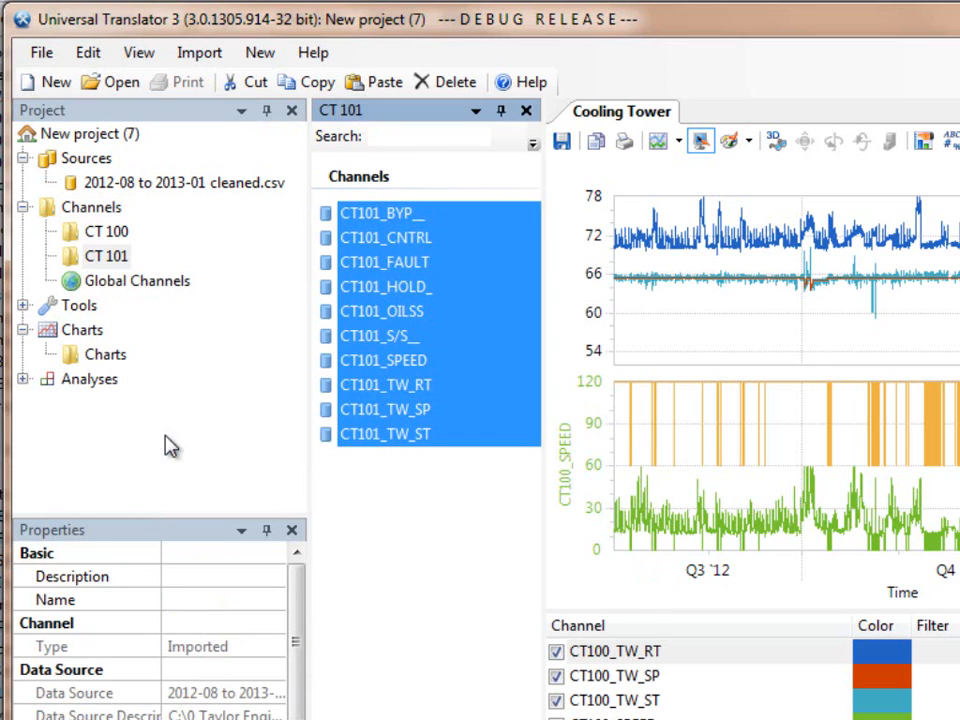
Change the search filter of the main Channels folder to "ct100"
{"action": "left_click", "coordinate": [107, 208]}
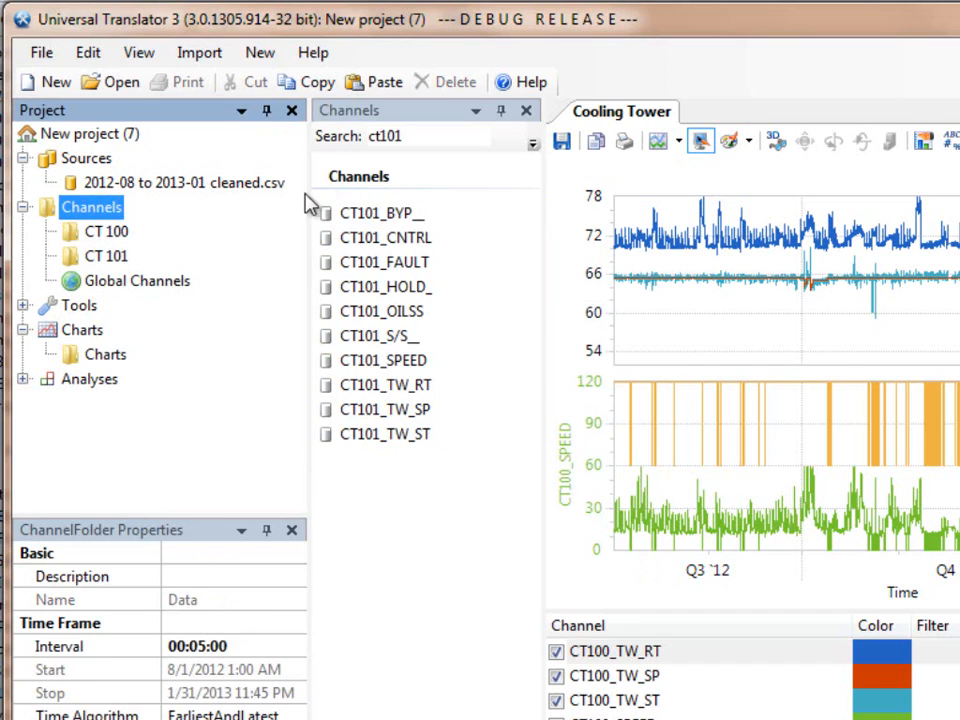
{"action": "left_click", "coordinate": [418, 135]}
{"action": "key", "text": "BackSpace"}
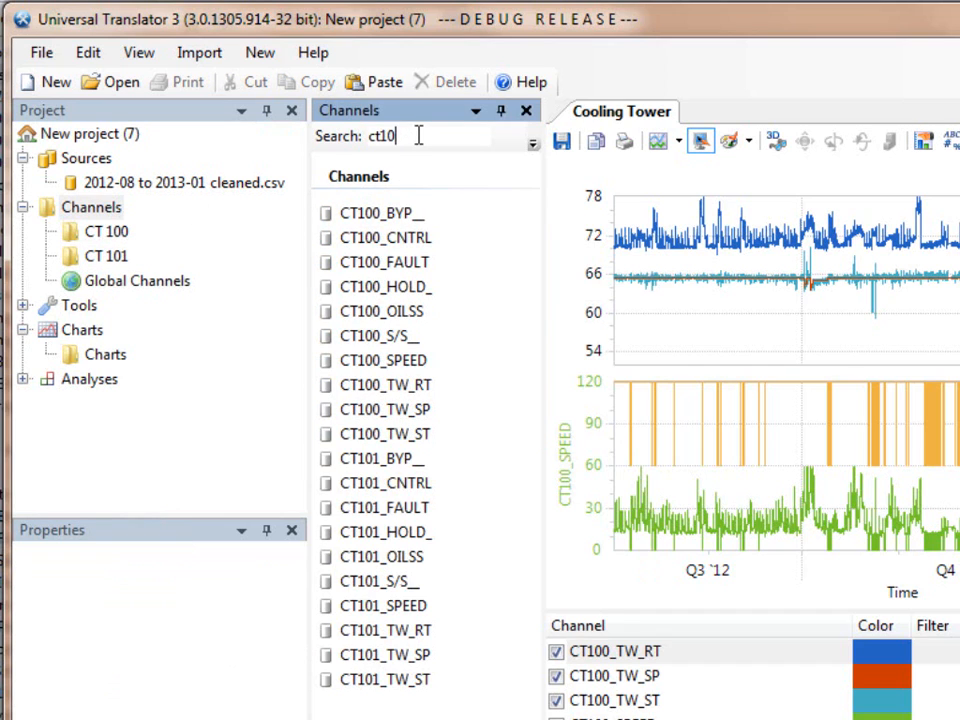
{"action": "type", "text": "0"}
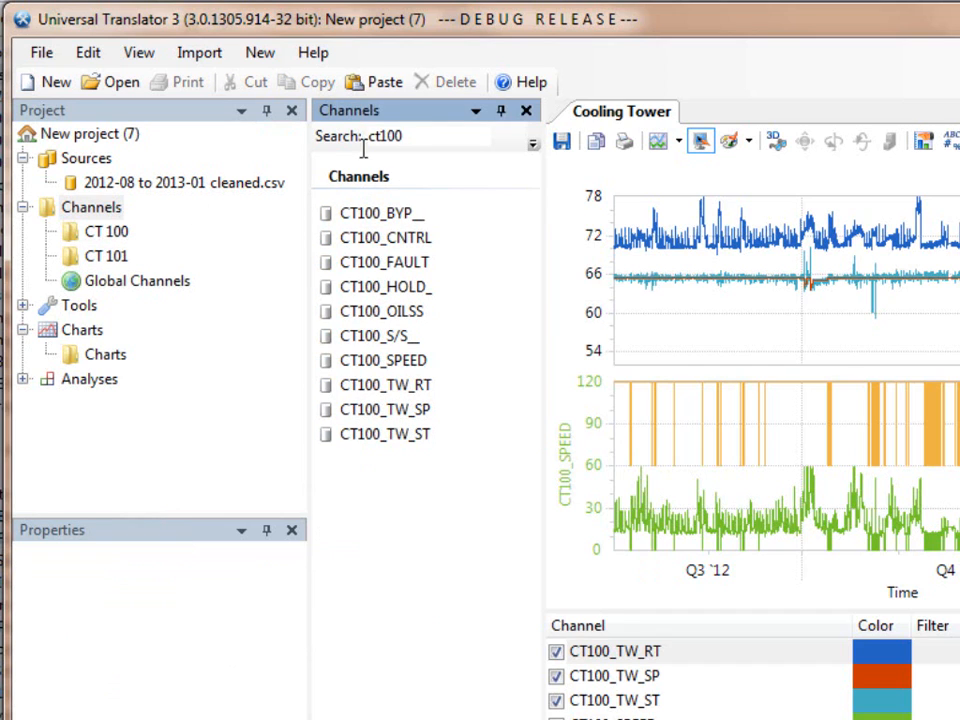
Copy all the filtered channels, from CT100_BYP__ to CT100_TW_ST, into the CT 100 folder
{"action": "left_click", "coordinate": [355, 215]}
{"action": "left_click", "coordinate": [357, 434], "text": "shift"}
{"action": "right_click", "coordinate": [357, 434]}
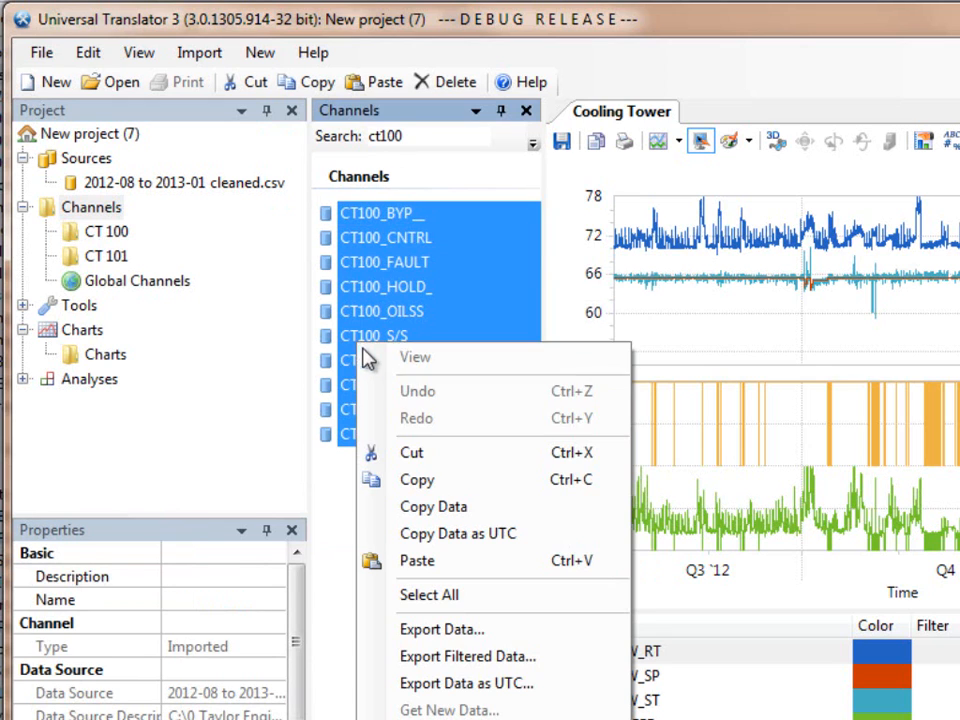
{"action": "left_click", "coordinate": [400, 480]}
{"action": "right_click", "coordinate": [357, 434]}
{"action": "left_click", "coordinate": [403, 480]}
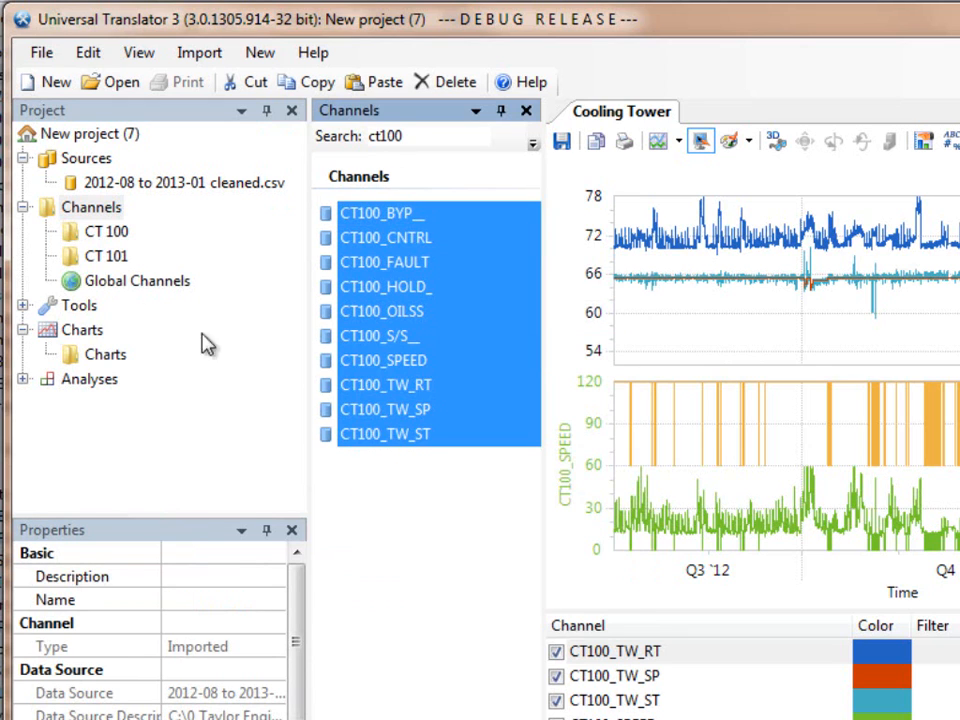
{"action": "left_click", "coordinate": [114, 234]}
{"action": "right_click", "coordinate": [118, 240]}
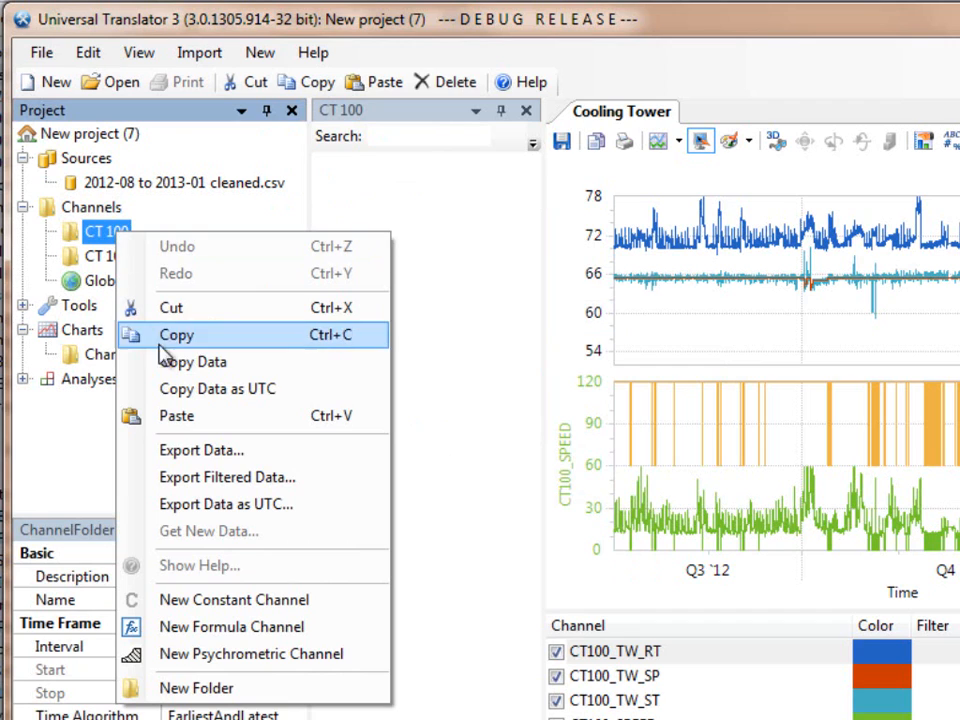
{"action": "left_click", "coordinate": [172, 417]}
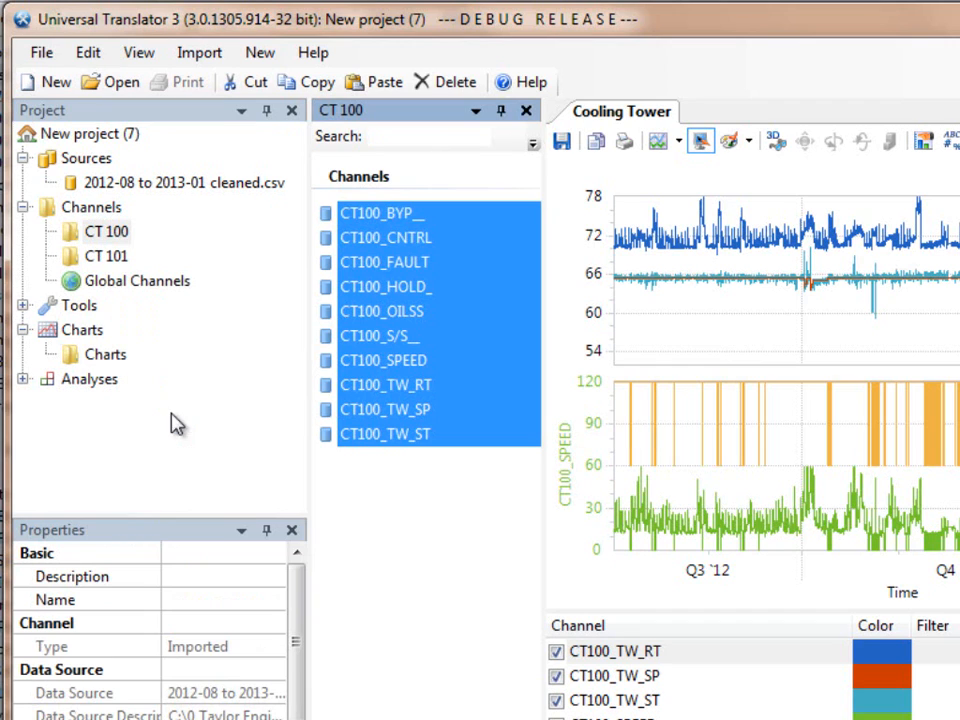
Compare the channels contained in the CT 100 and CT 101 folders
{"action": "left_click", "coordinate": [92, 257]}
{"action": "left_click", "coordinate": [96, 232]}
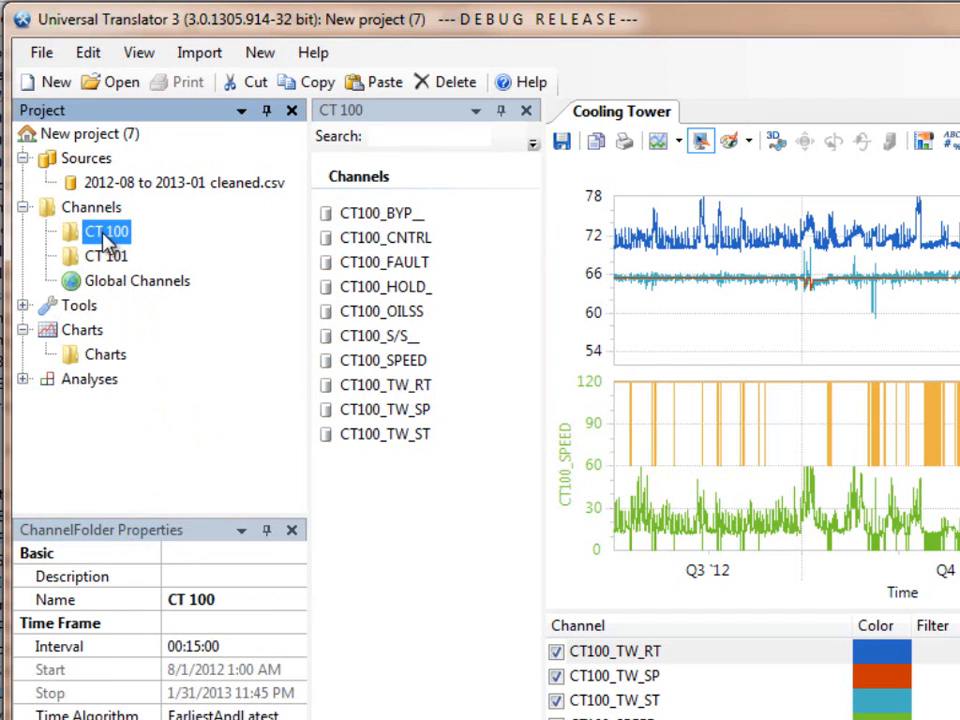
{"action": "left_click", "coordinate": [90, 256]}
{"action": "left_click", "coordinate": [106, 233]}
{"action": "left_click", "coordinate": [107, 256]}
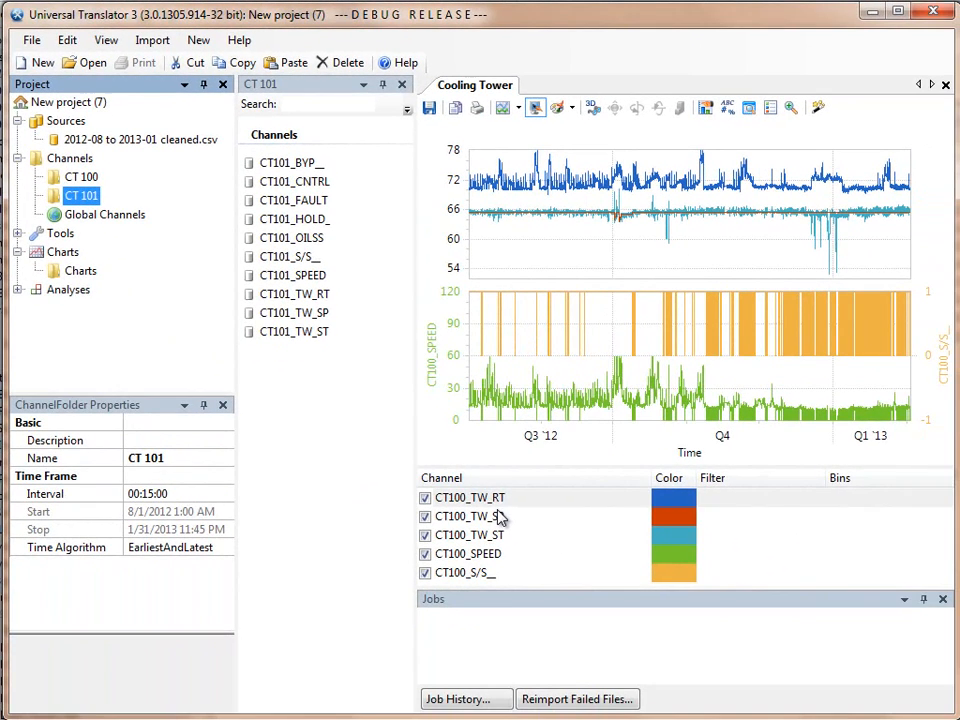
Set the CT100_TW_RT trace's Y data input to dynamically search the Name property for any words, using the advanced data input selection
{"action": "left_click", "coordinate": [493, 504]}
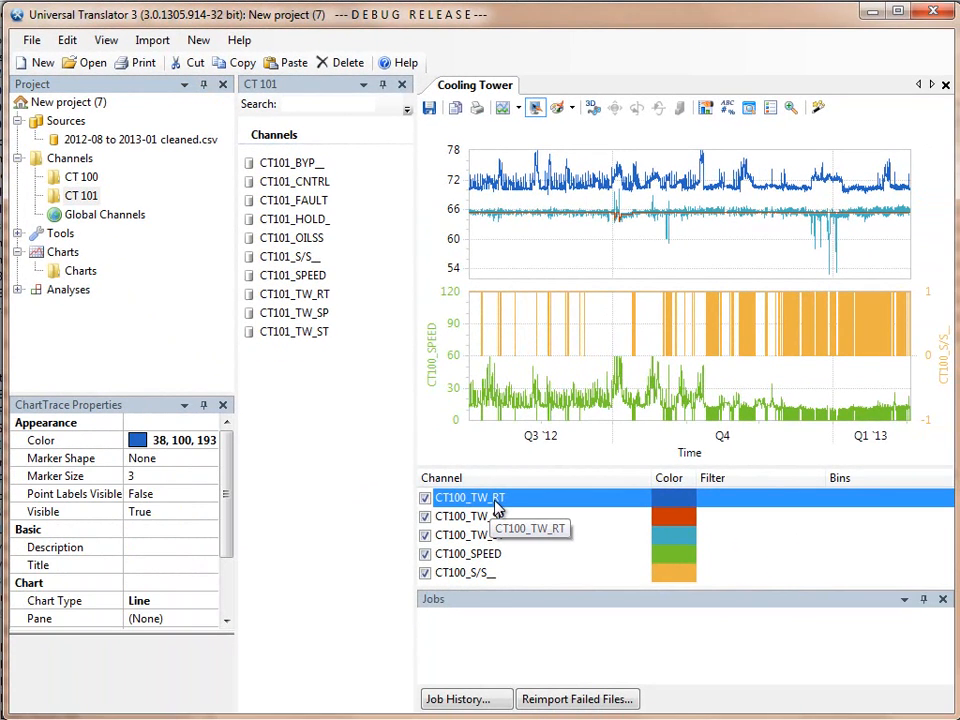
{"action": "left_click_drag", "start_coordinate": [231, 459], "coordinate": [236, 530]}
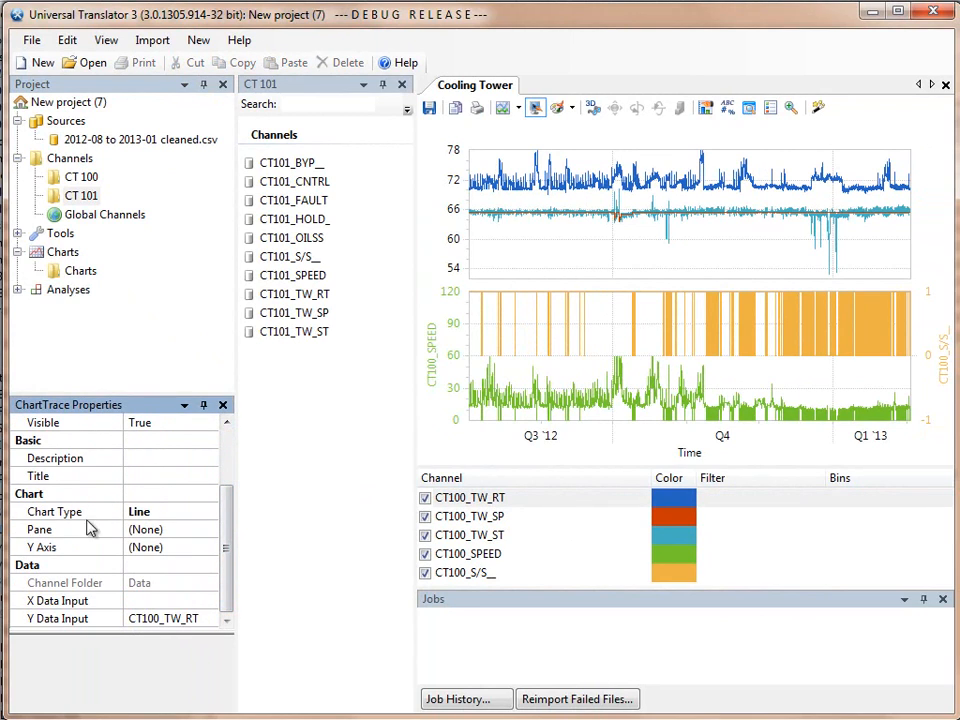
{"action": "left_click", "coordinate": [150, 618]}
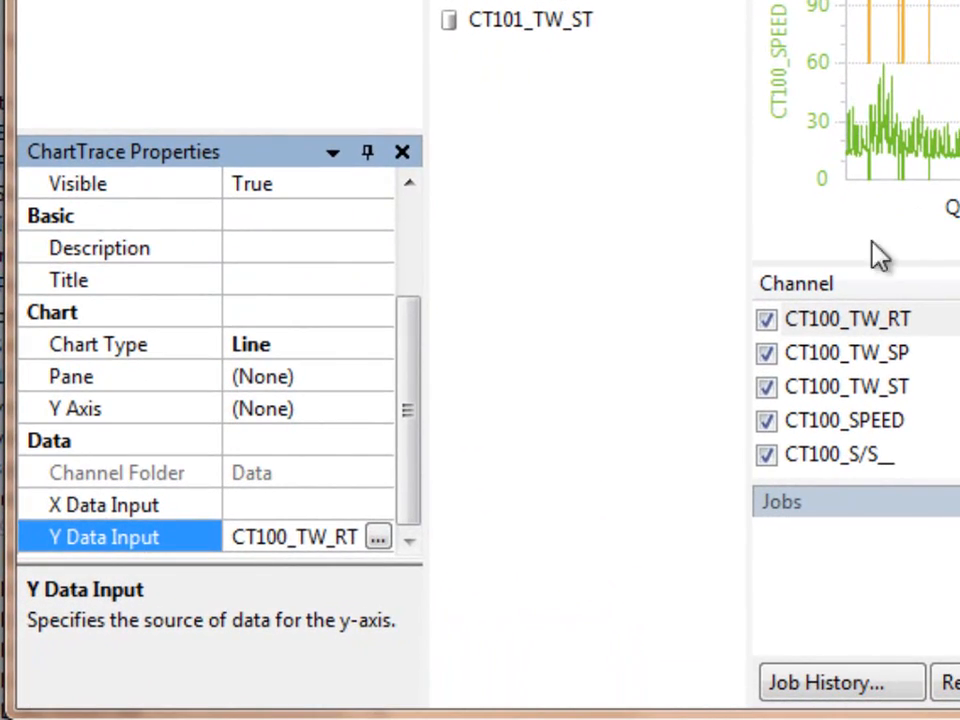
{"action": "left_click", "coordinate": [378, 531]}
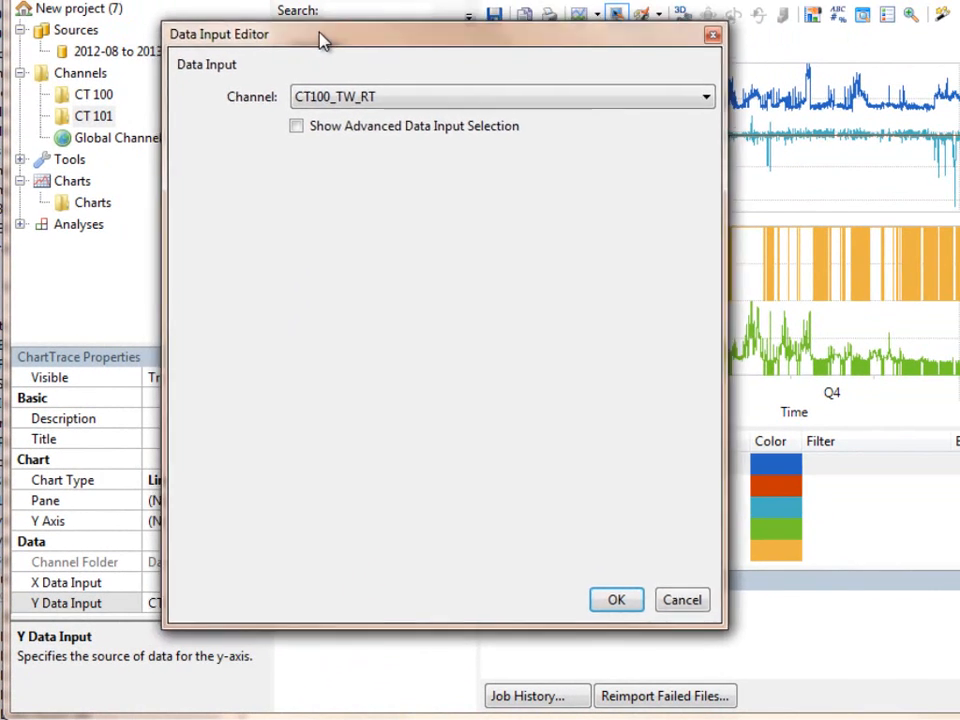
{"action": "left_click_drag", "start_coordinate": [319, 32], "coordinate": [330, 14]}
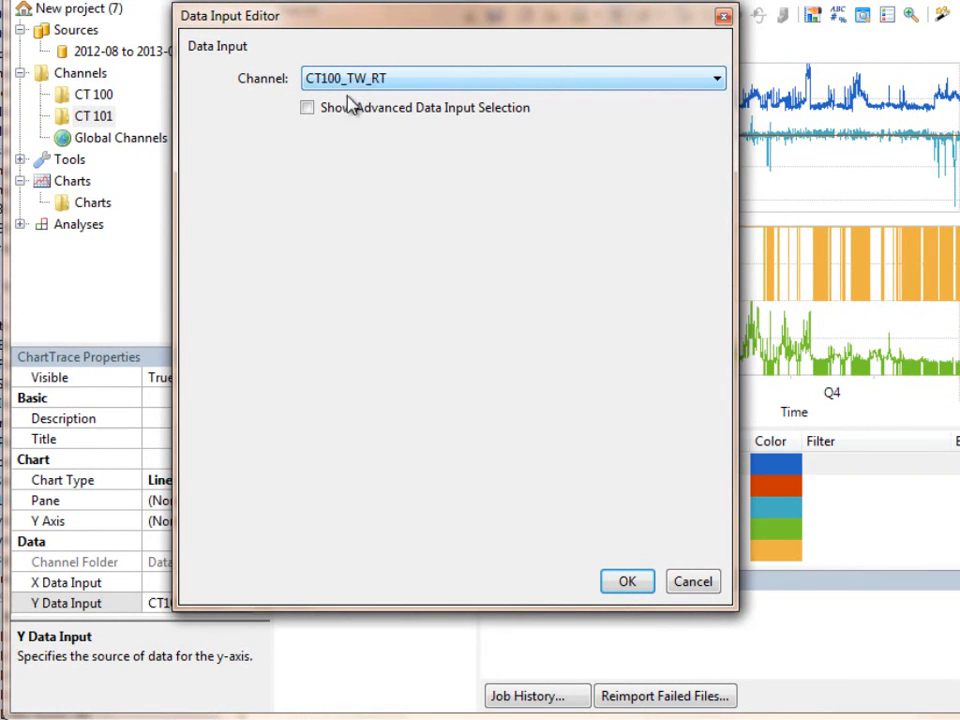
{"action": "left_click", "coordinate": [311, 110]}
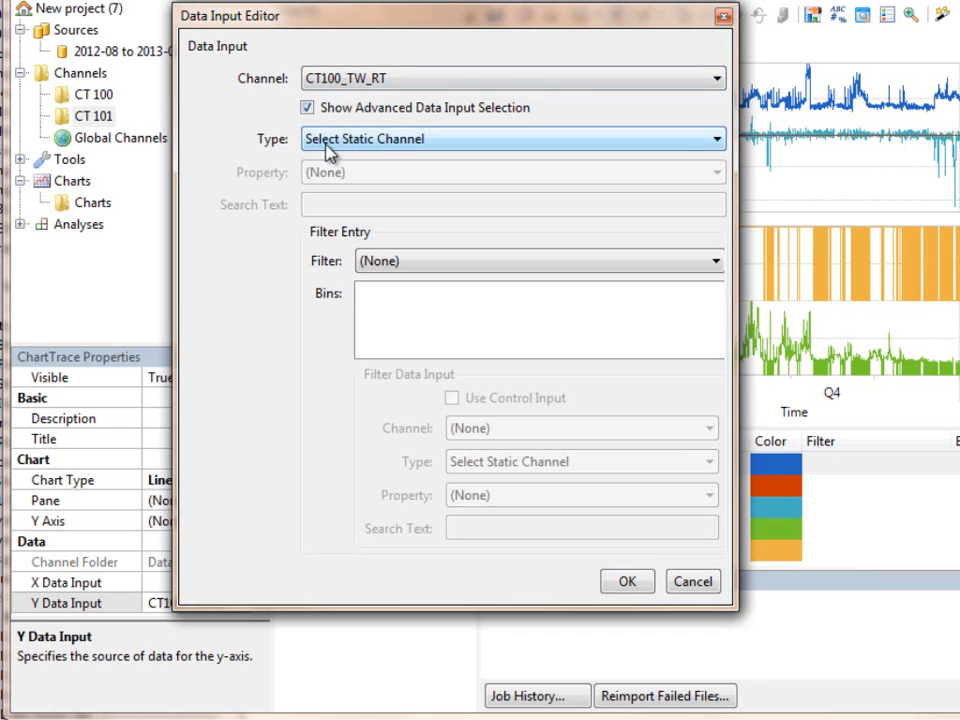
{"action": "left_click", "coordinate": [395, 143]}
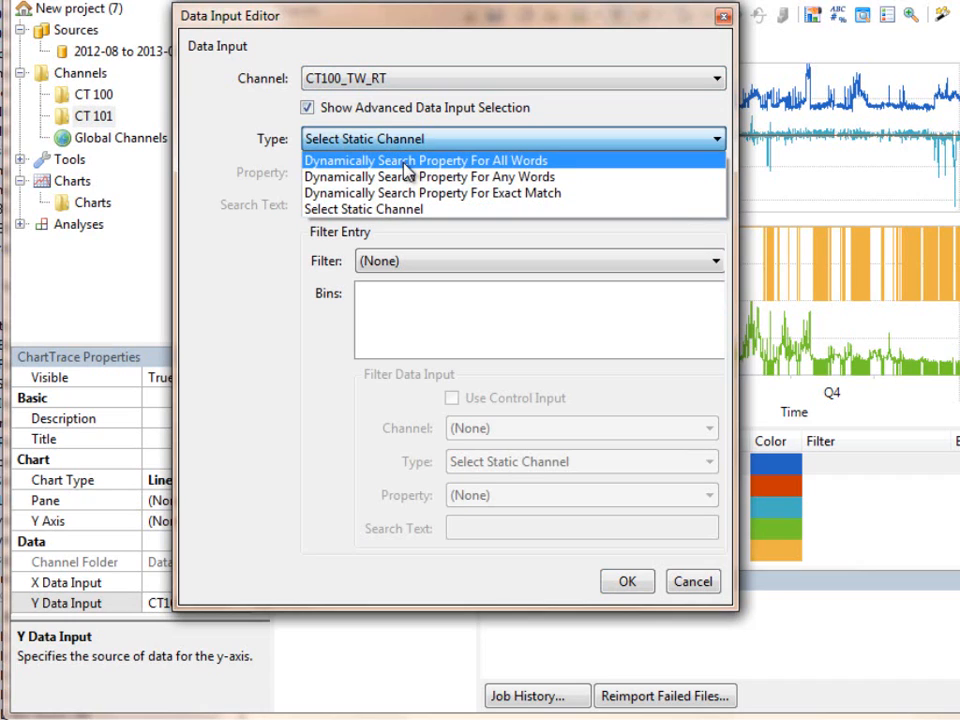
{"action": "left_click", "coordinate": [488, 178]}
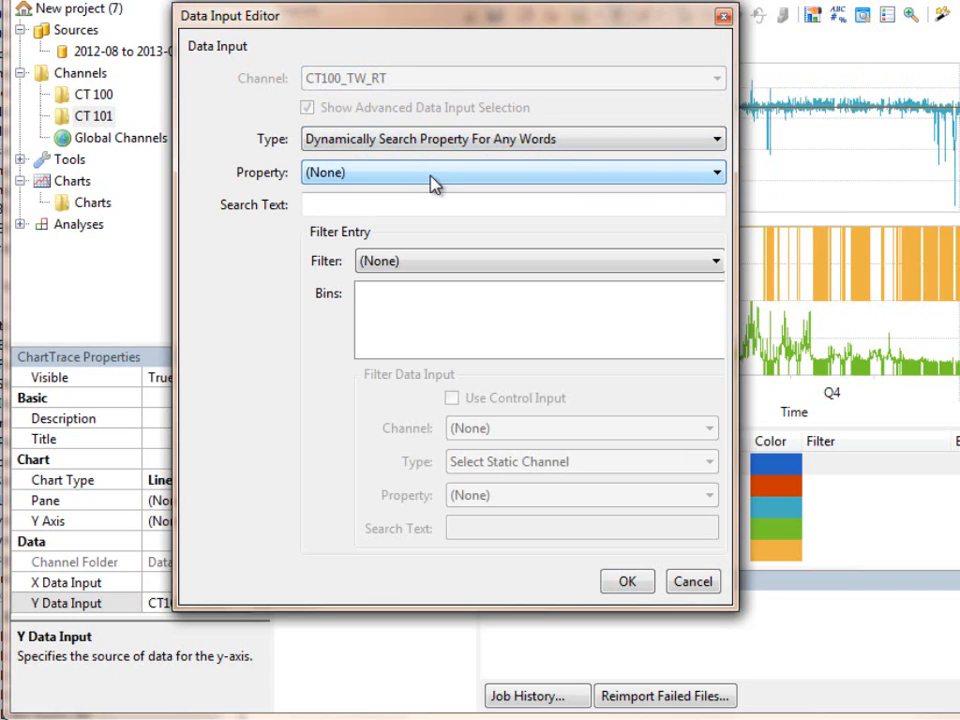
{"action": "left_click", "coordinate": [435, 185]}
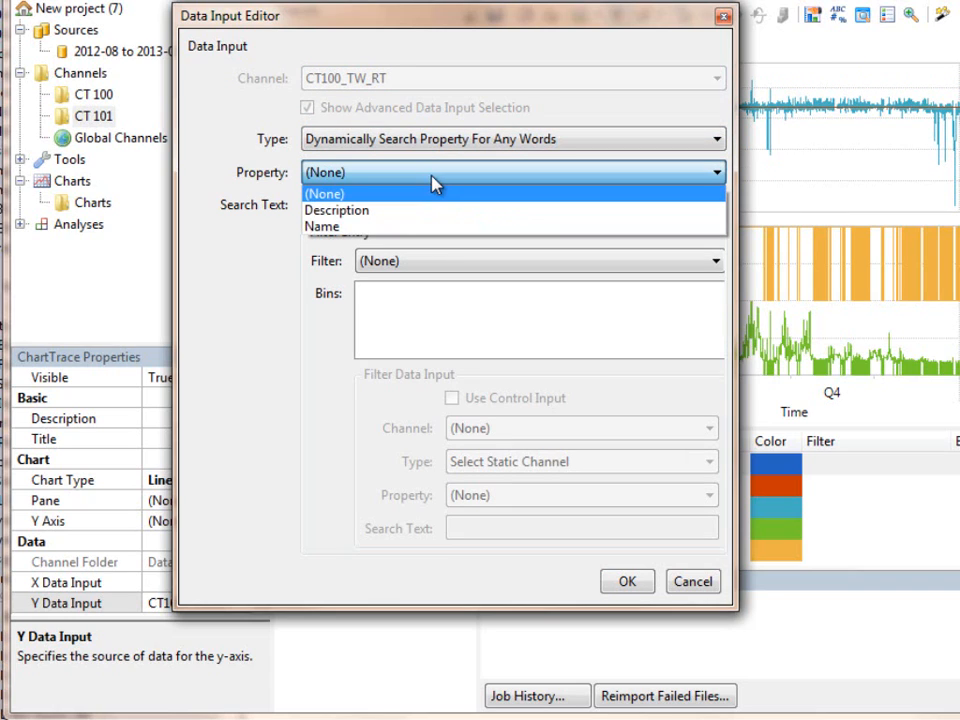
{"action": "left_click", "coordinate": [322, 226]}
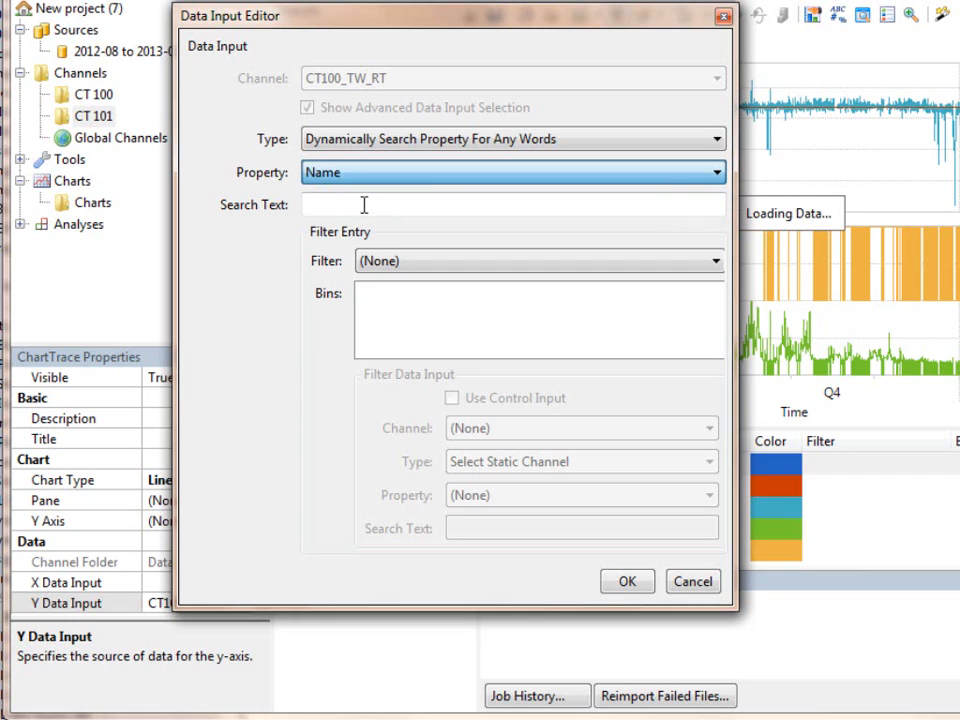
Enter TW_RT as the search text of the trace's data input and apply the settings
{"action": "left_click", "coordinate": [365, 204]}
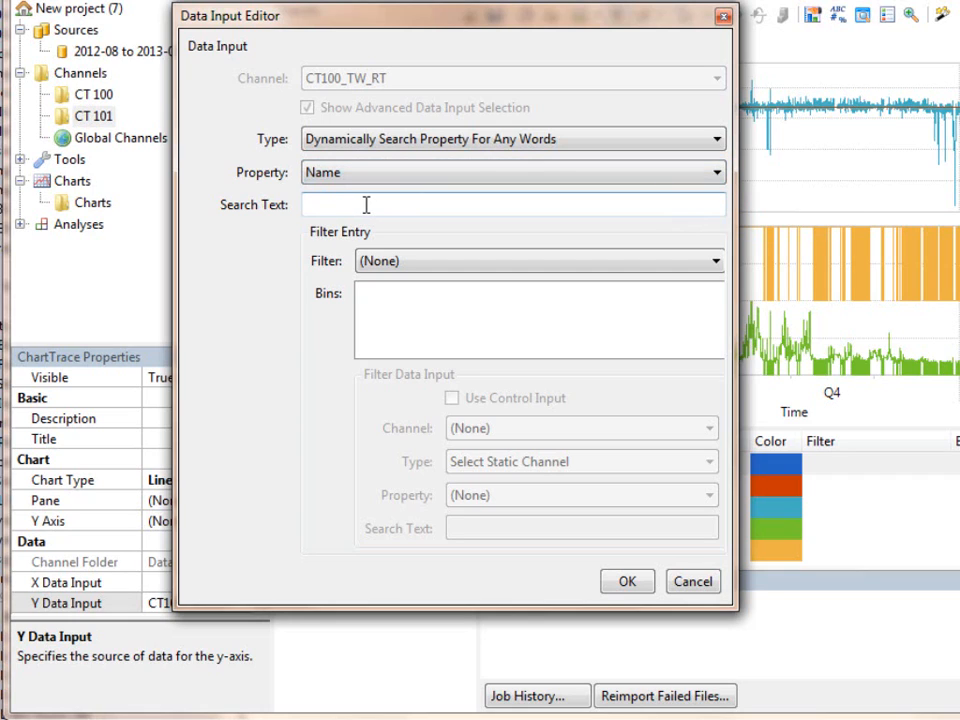
{"action": "left_click_drag", "start_coordinate": [407, 26], "coordinate": [447, 5]}
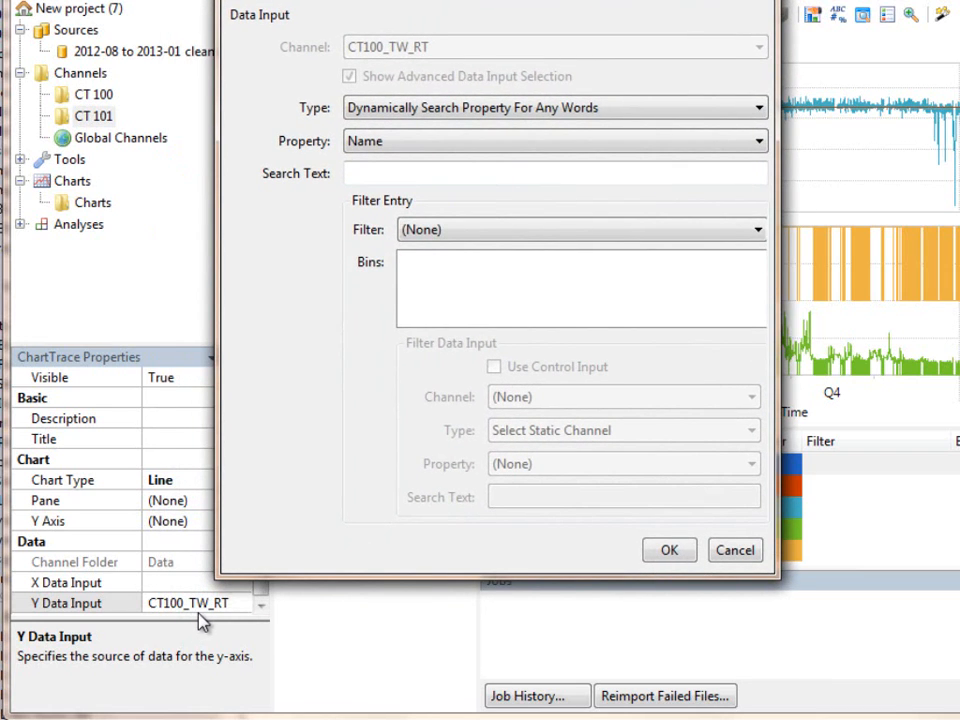
{"action": "left_click", "coordinate": [401, 175]}
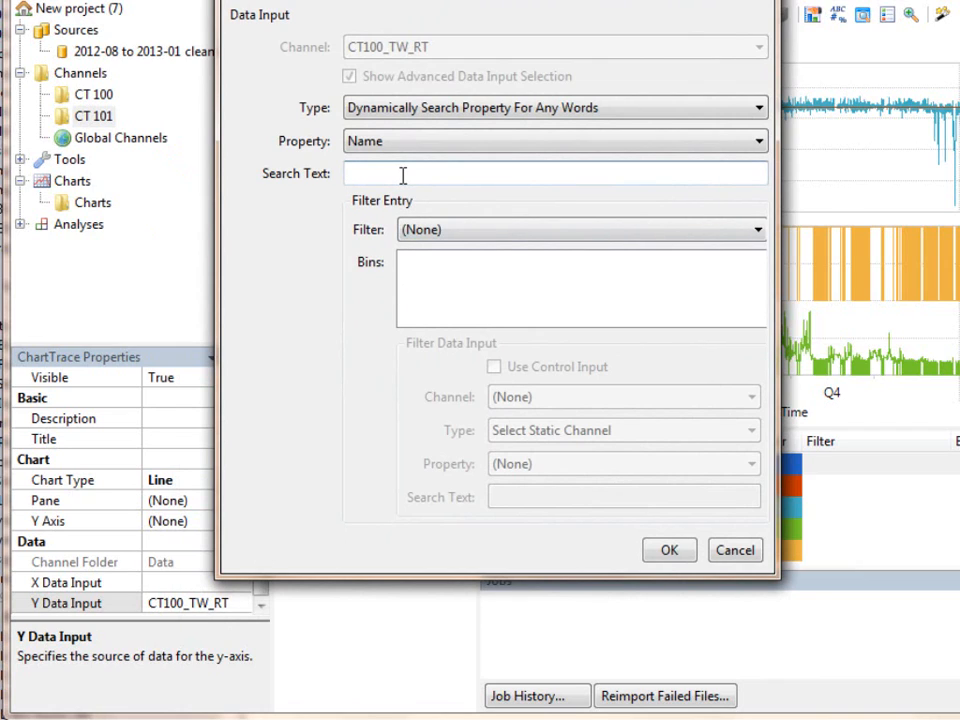
{"action": "type", "text": "TW_RT"}
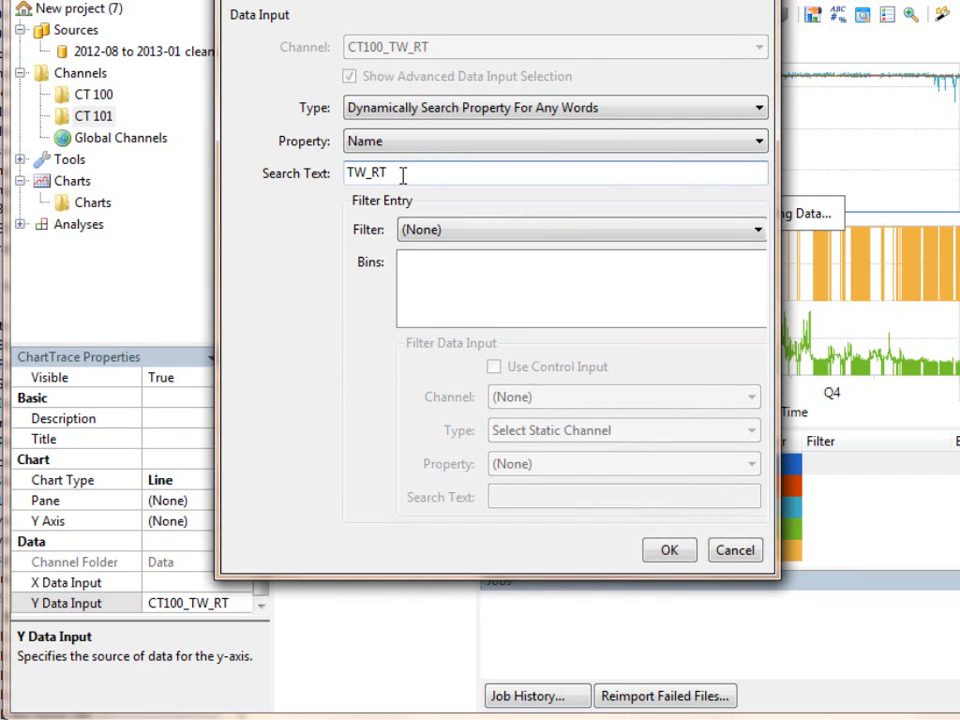
{"action": "key", "text": "Tab"}
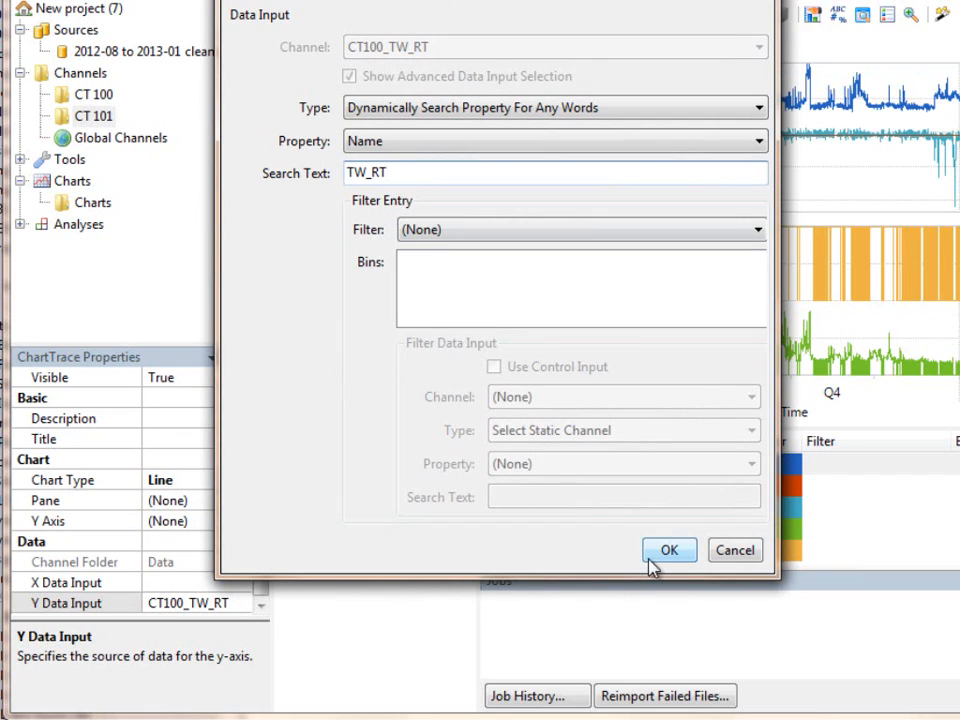
{"action": "key", "text": "shift+Tab"}
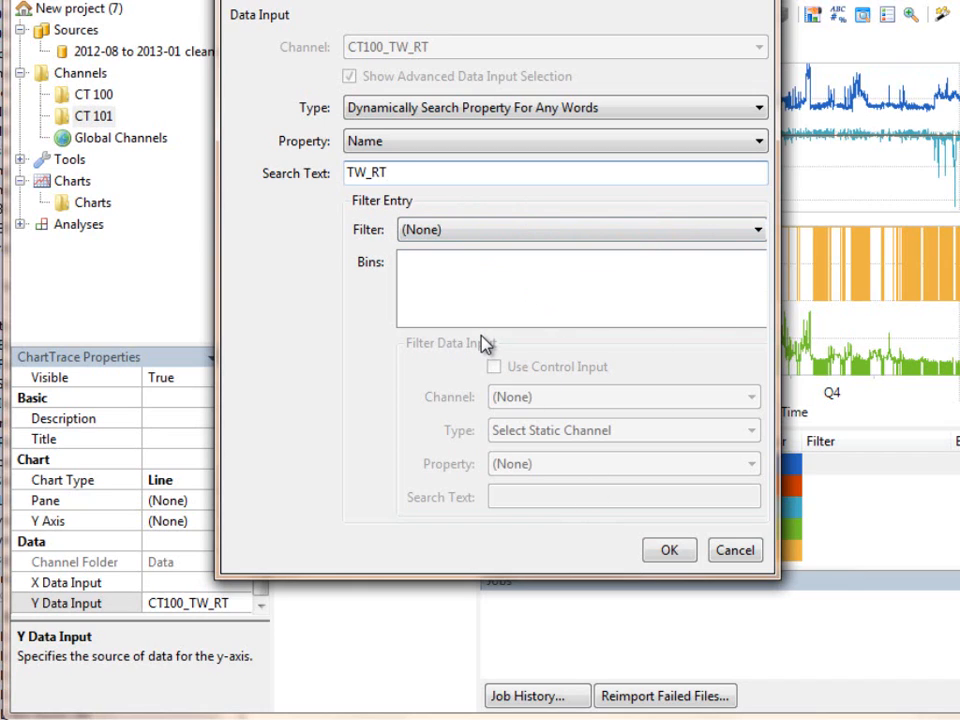
{"action": "left_click", "coordinate": [655, 547]}
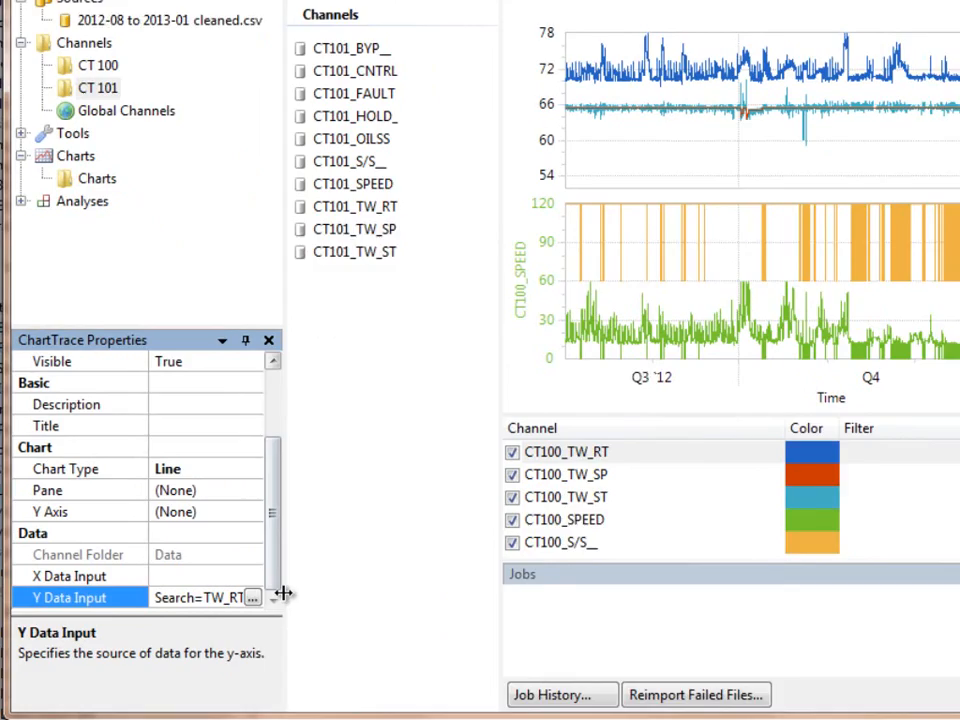
Widen the properties pane so that the full Y data input entry fits
{"action": "left_click_drag", "start_coordinate": [271, 599], "coordinate": [287, 599]}
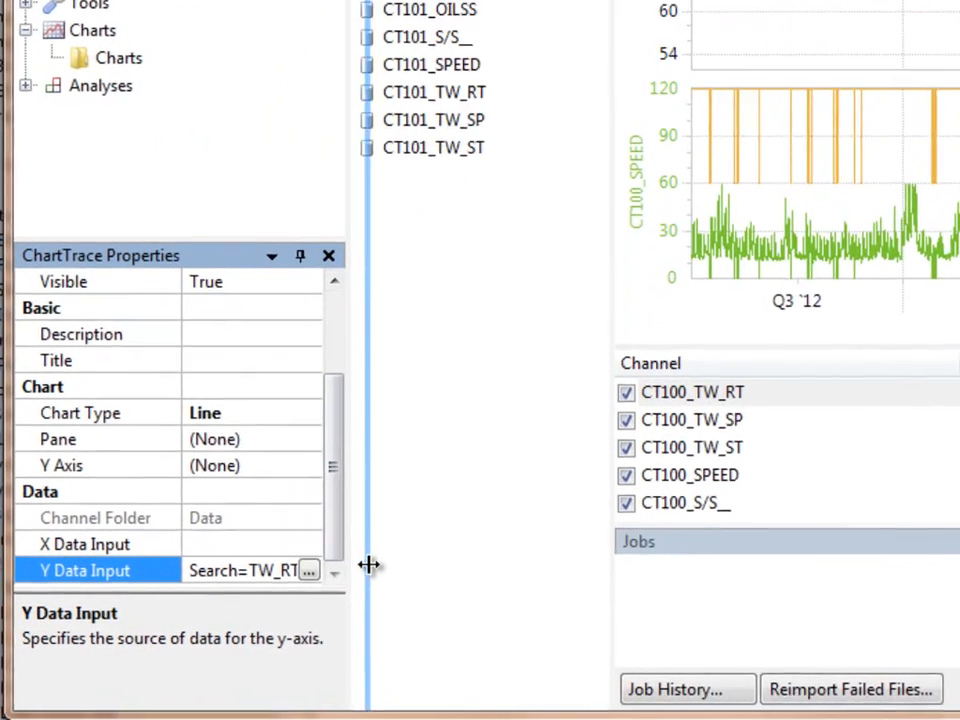
{"action": "left_click_drag", "start_coordinate": [369, 565], "coordinate": [381, 578]}
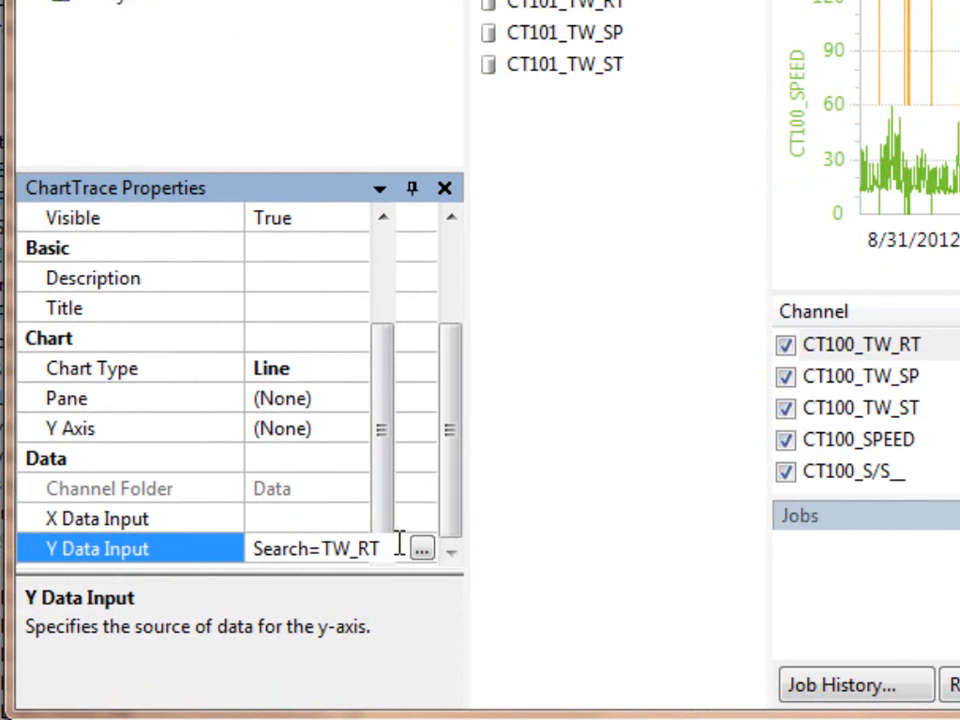
{"action": "mouse_move", "coordinate": [453, 509]}
{"action": "left_mouse_down"}
{"action": "mouse_move", "coordinate": [458, 417]}
{"action": "mouse_move", "coordinate": [454, 514]}
{"action": "left_mouse_up"}
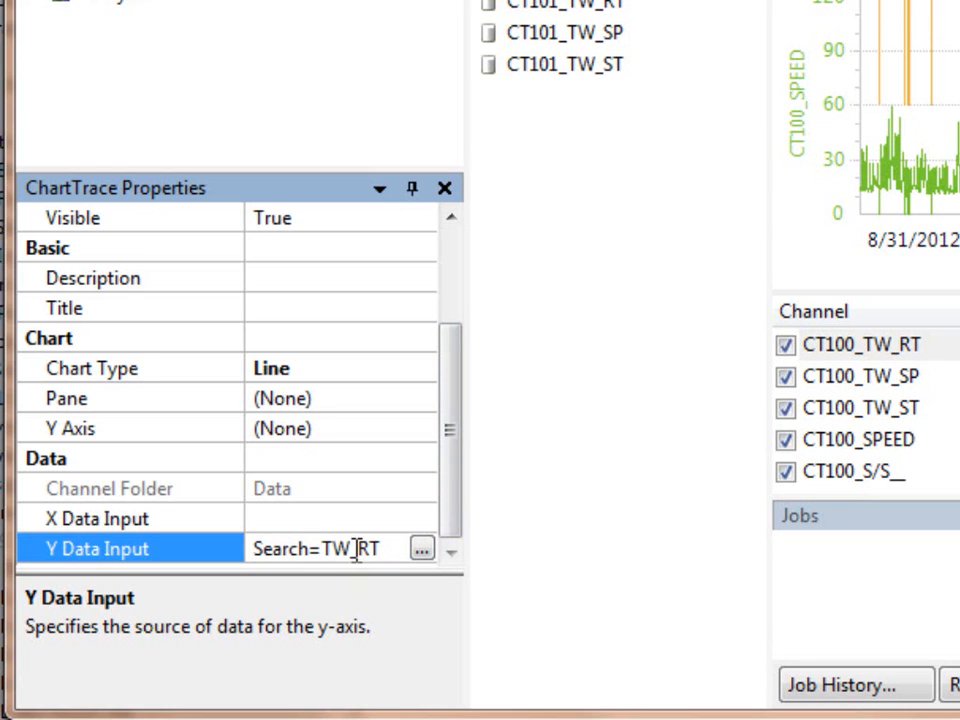
Compare the Y data input of the CT100_TW_SP trace with that of the CT100_TW_RT trace
{"action": "left_click", "coordinate": [853, 390]}
{"action": "left_click_drag", "start_coordinate": [446, 440], "coordinate": [433, 547]}
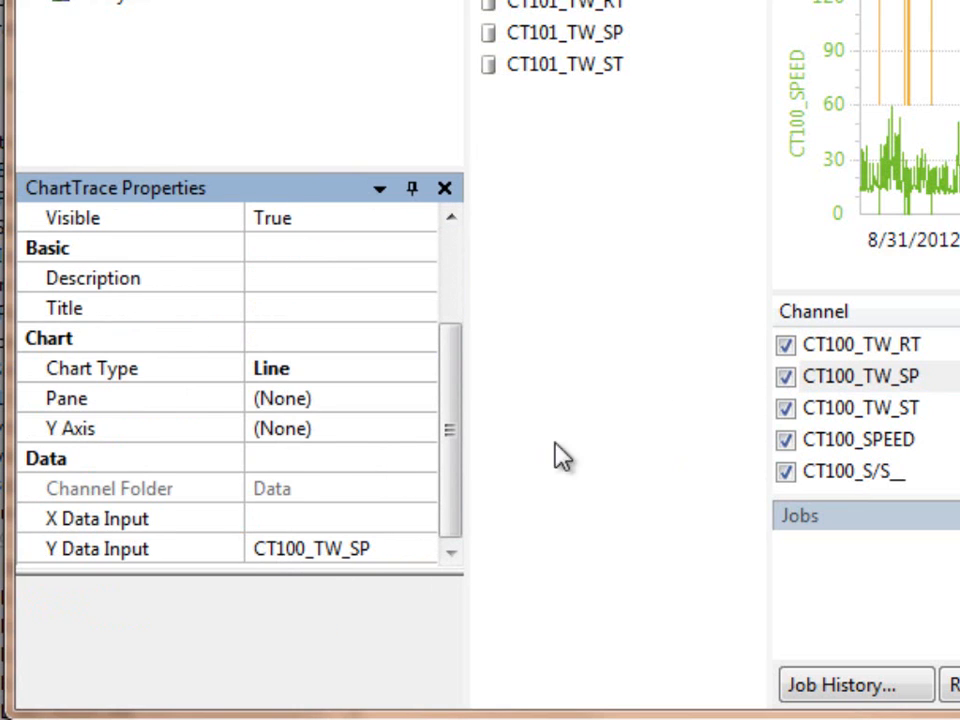
{"action": "left_click", "coordinate": [805, 345]}
{"action": "left_click_drag", "start_coordinate": [452, 332], "coordinate": [447, 452]}
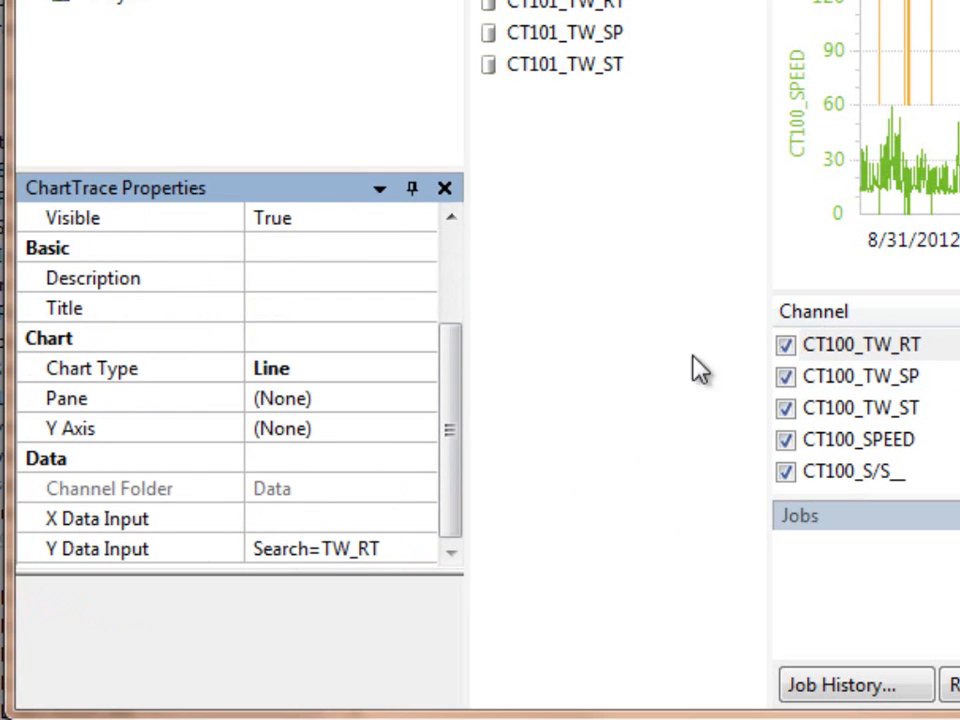
Set the Cooling Tower chart's channel folder to CT 101
{"action": "left_click", "coordinate": [805, 271]}
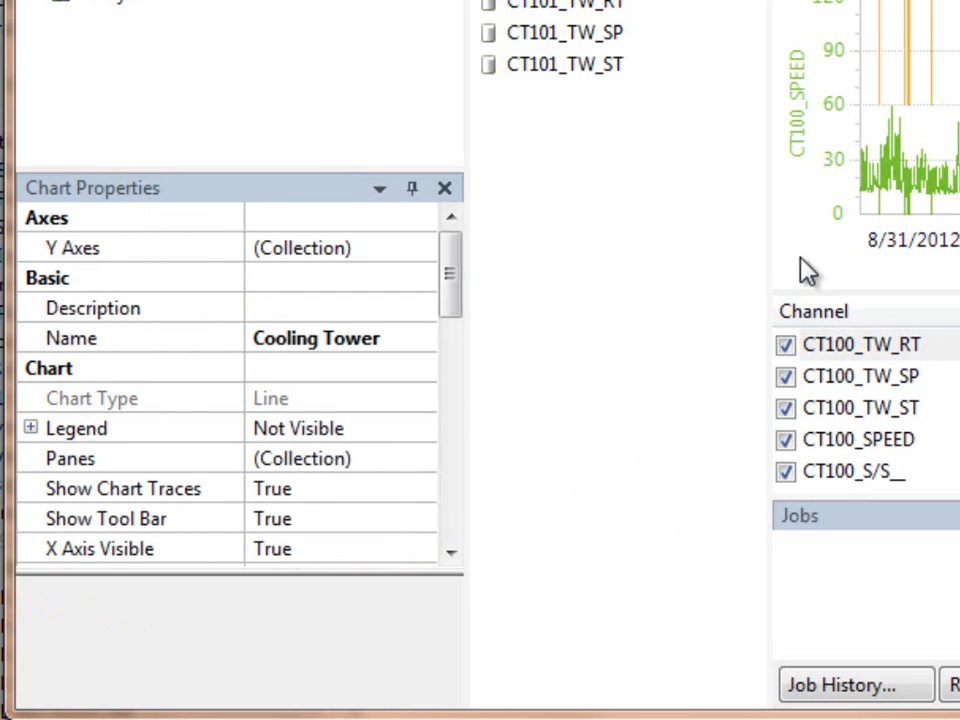
{"action": "left_click_drag", "start_coordinate": [456, 300], "coordinate": [450, 369]}
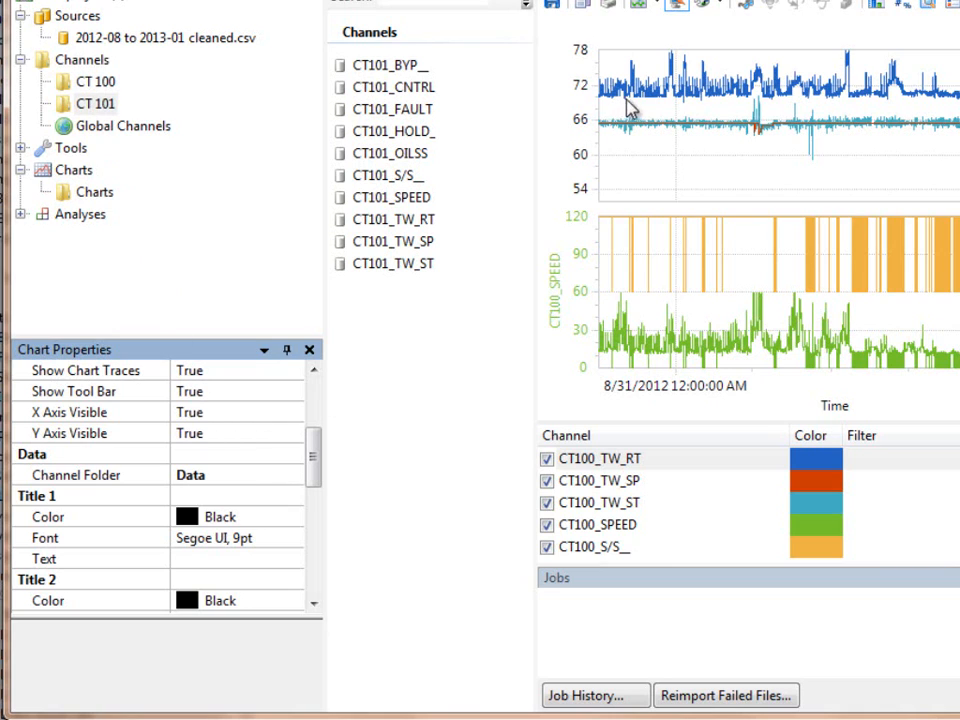
{"action": "mouse_move", "coordinate": [837, 85]}
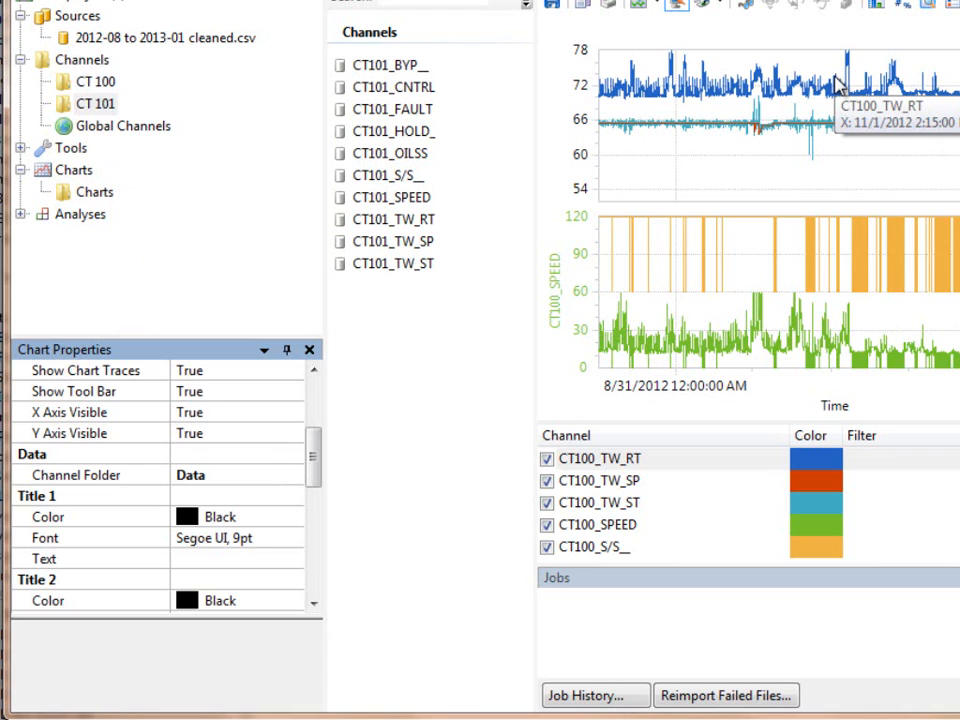
{"action": "left_click", "coordinate": [289, 477]}
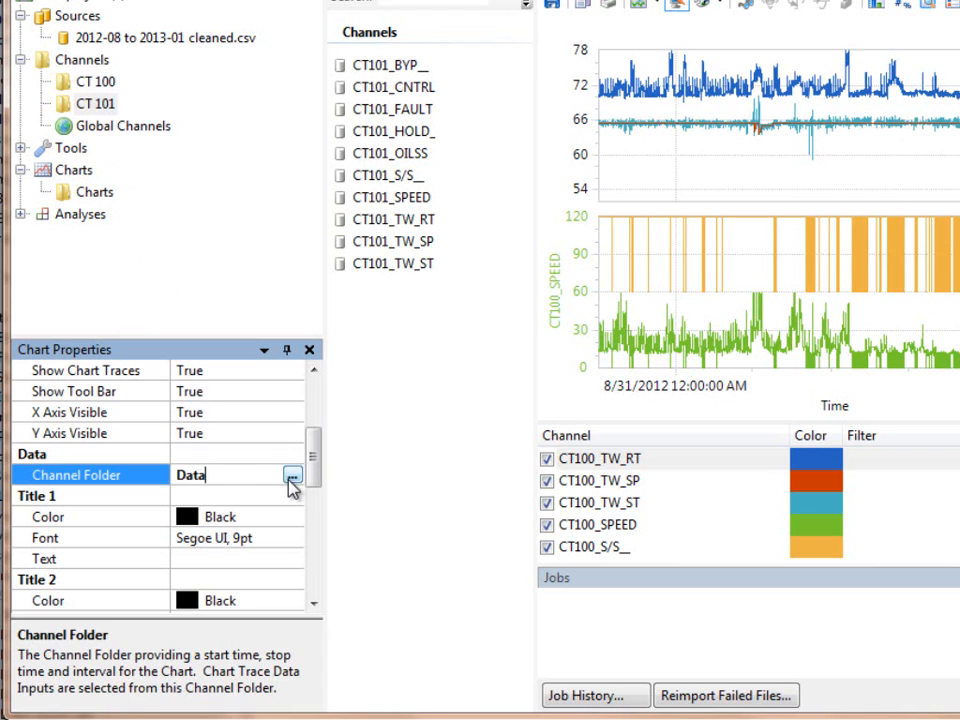
{"action": "left_click", "coordinate": [292, 478]}
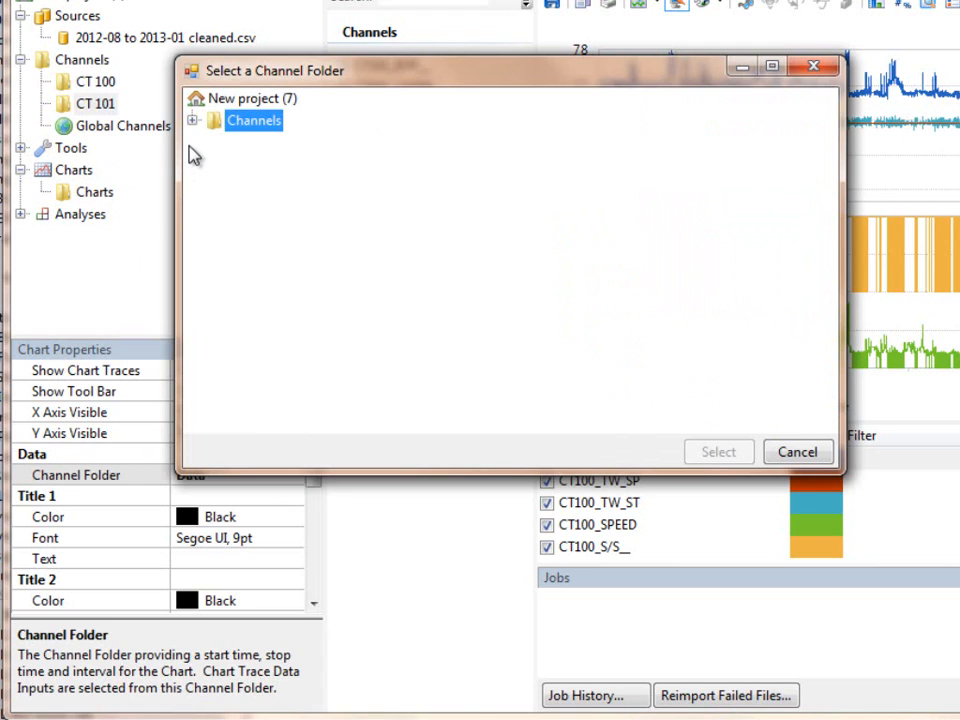
{"action": "left_click", "coordinate": [194, 121]}
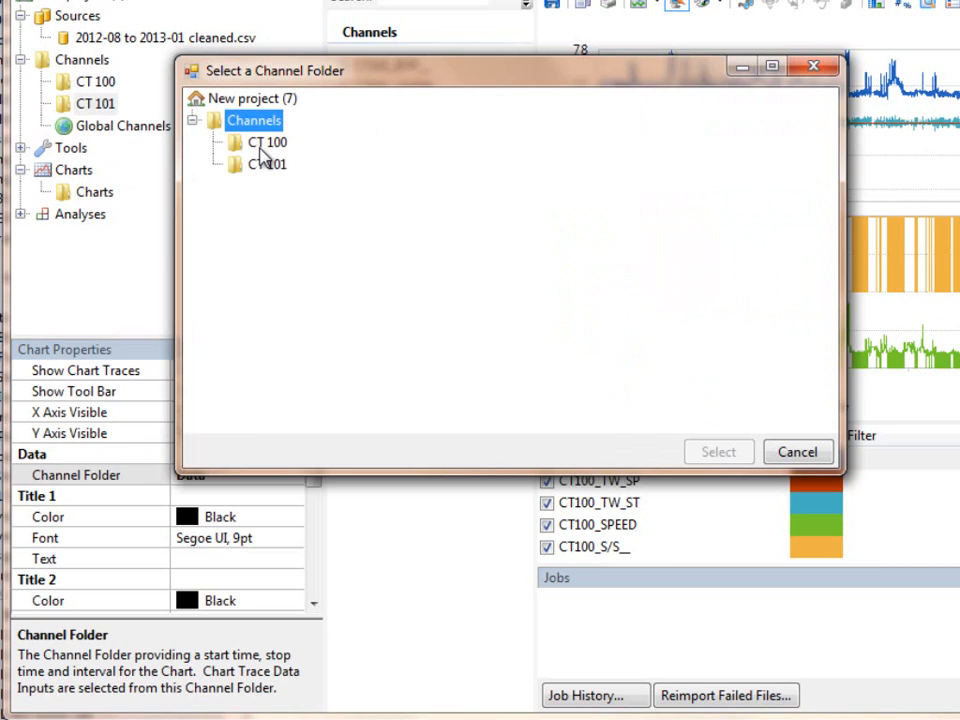
{"action": "left_click", "coordinate": [264, 168]}
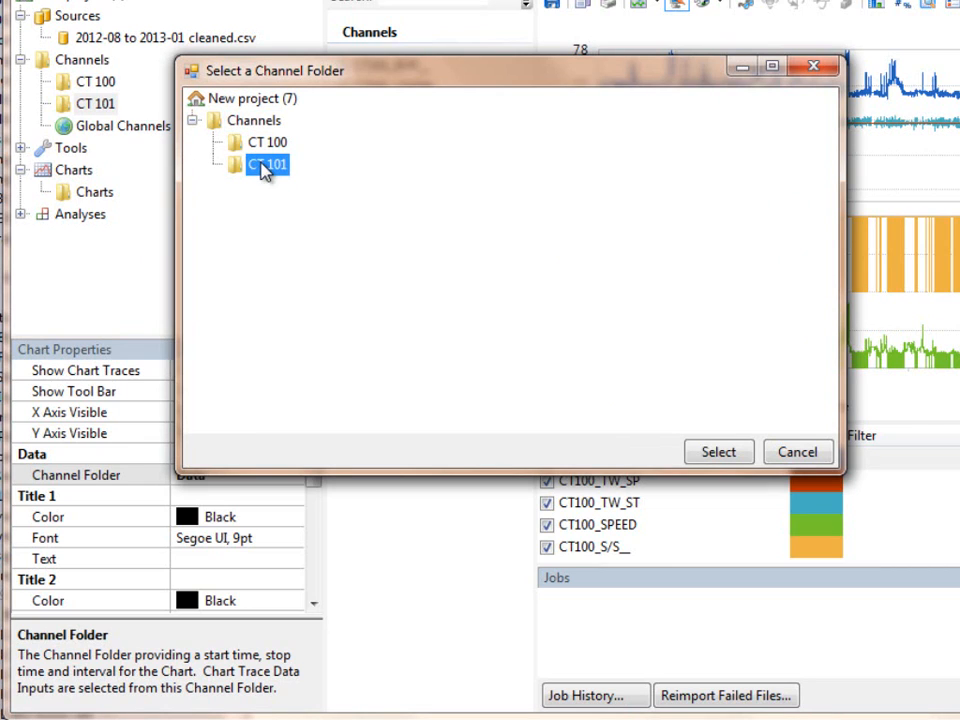
{"action": "left_click", "coordinate": [712, 452]}
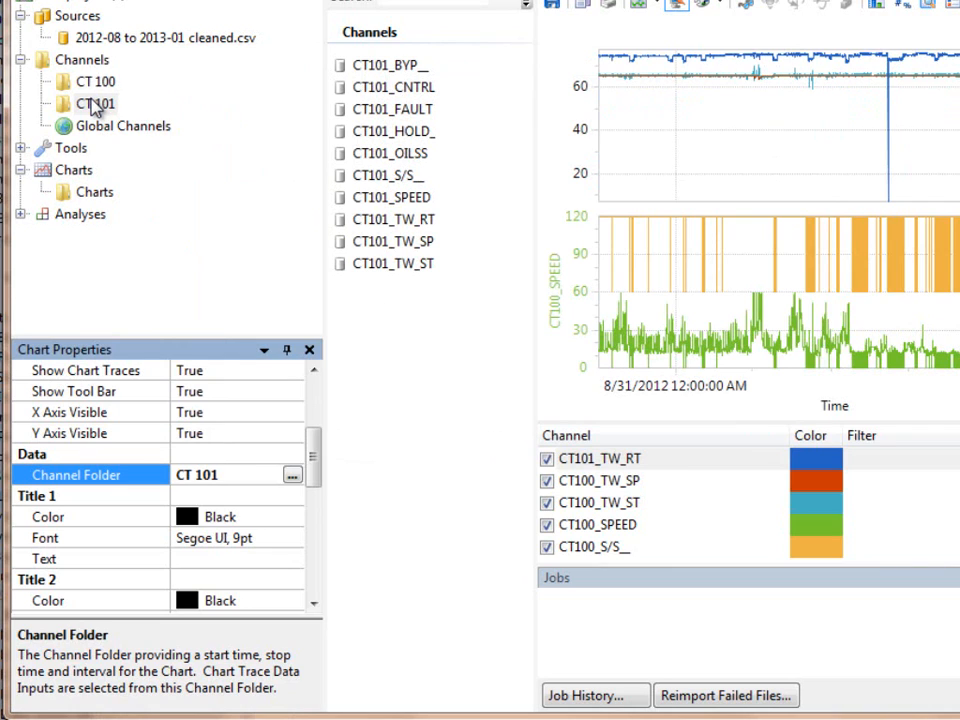
Review the remaining chart properties and the data properties of the CT101_TW_RT trace
{"action": "scroll", "coordinate": [317, 561], "scroll_direction": "down", "scroll_amount": 10}
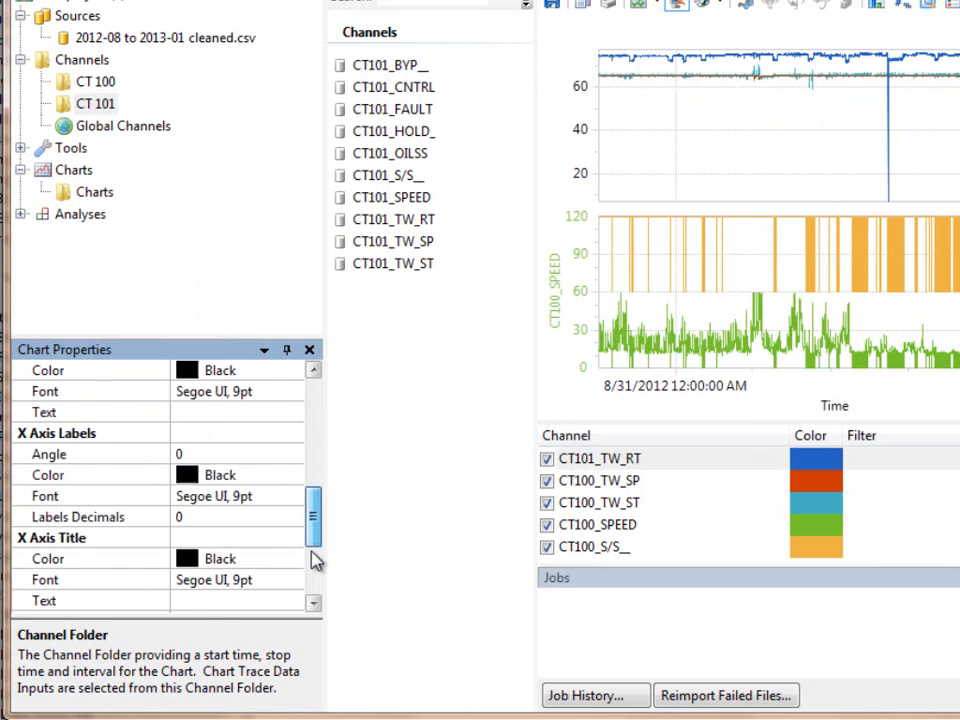
{"action": "left_click", "coordinate": [562, 458]}
{"action": "left_click_drag", "start_coordinate": [317, 535], "coordinate": [321, 589]}
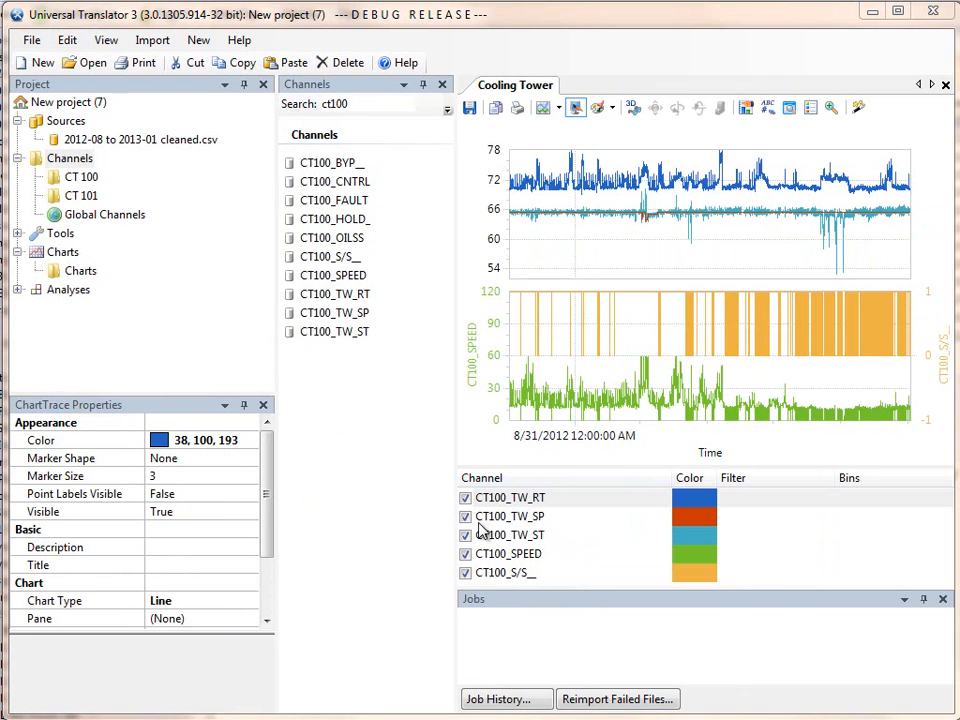
Open the Y data input of the CT100_TW_SP trace for editing and show its advanced data input selection
{"action": "left_click", "coordinate": [486, 520]}
{"action": "left_click_drag", "start_coordinate": [277, 507], "coordinate": [272, 583]}
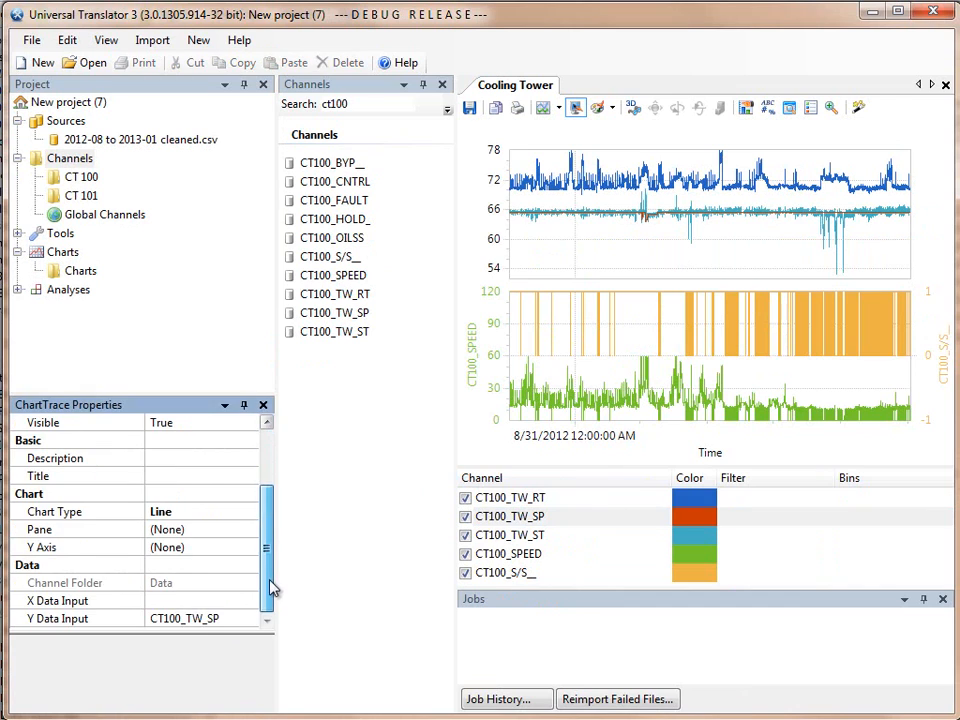
{"action": "left_click", "coordinate": [249, 617]}
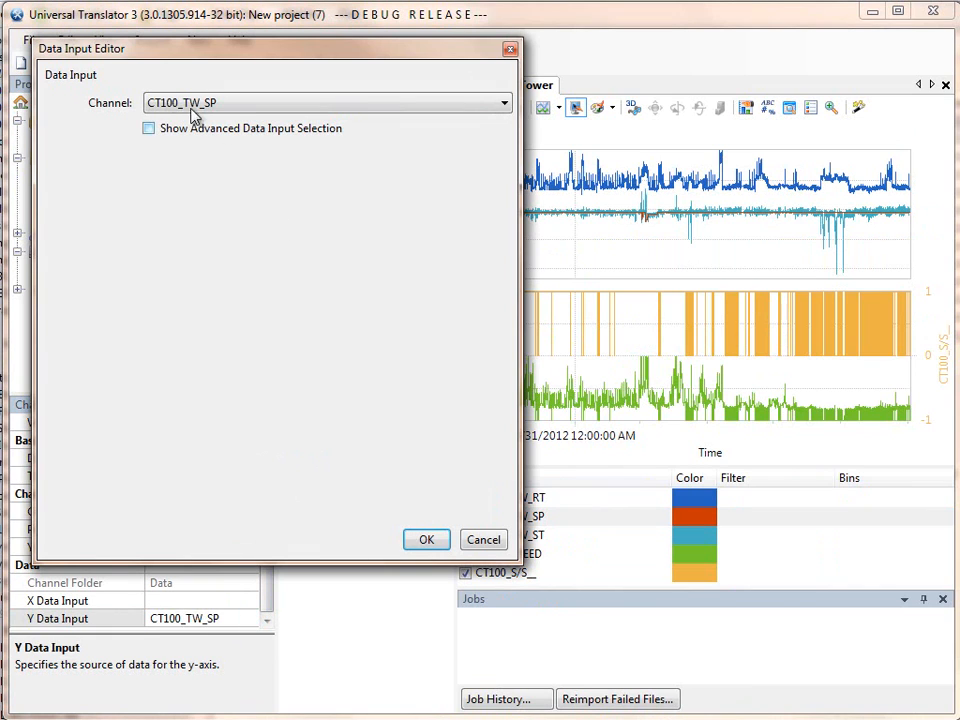
{"action": "left_click", "coordinate": [168, 105]}
{"action": "left_click", "coordinate": [175, 113]}
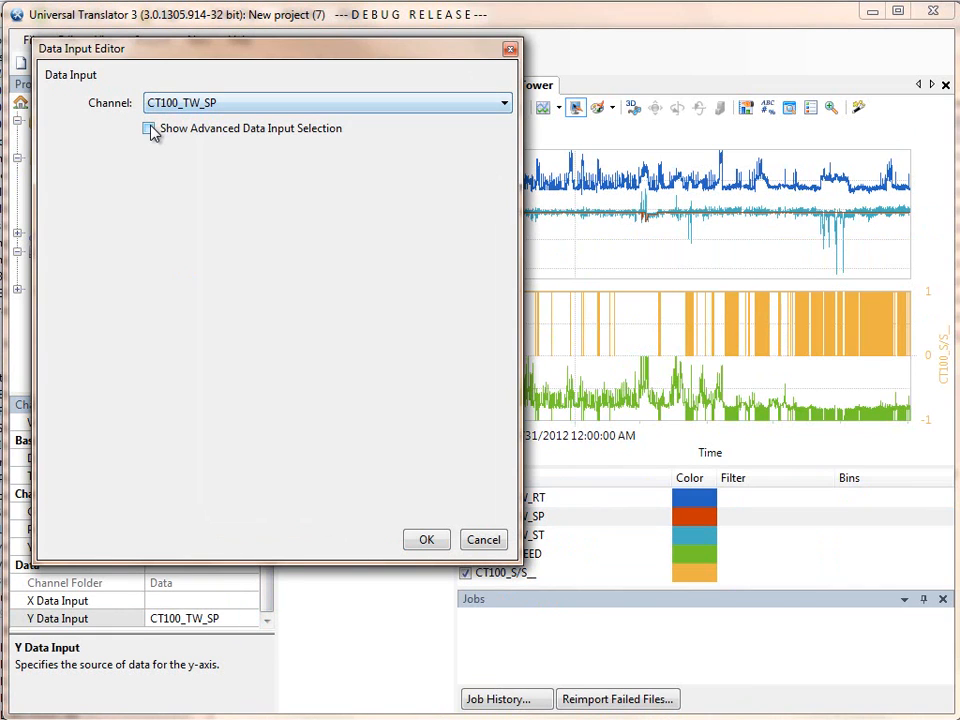
{"action": "left_click", "coordinate": [149, 129]}
Make the CT100_TW_SP trace's input dynamically search the Name property for any words, with the search text TW_SP
{"action": "left_click", "coordinate": [183, 160]}
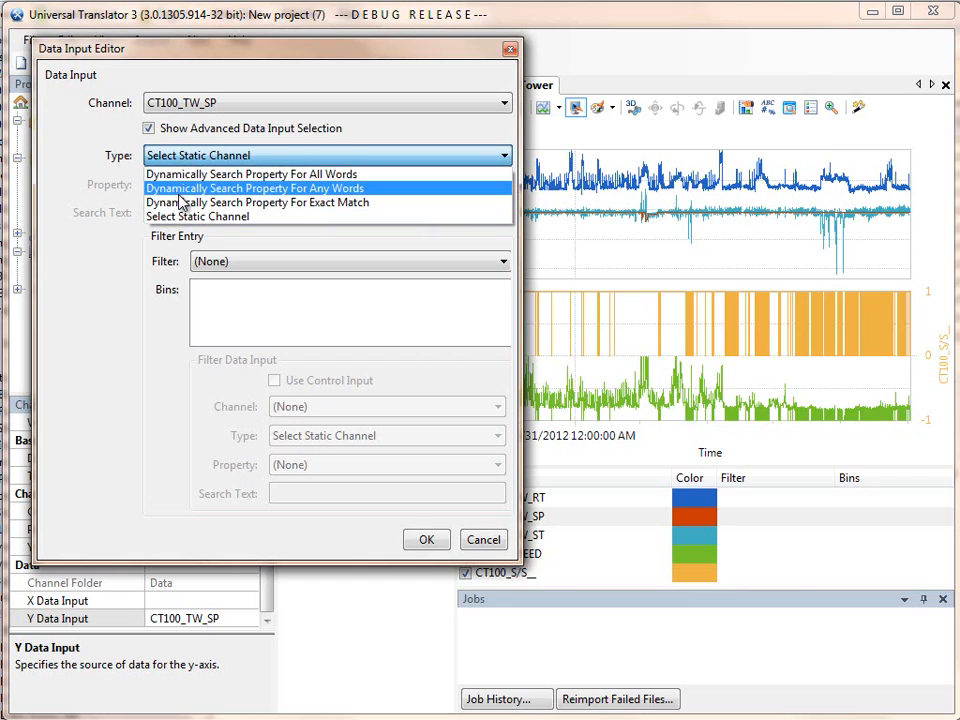
{"action": "left_click", "coordinate": [181, 190]}
{"action": "left_click", "coordinate": [183, 188]}
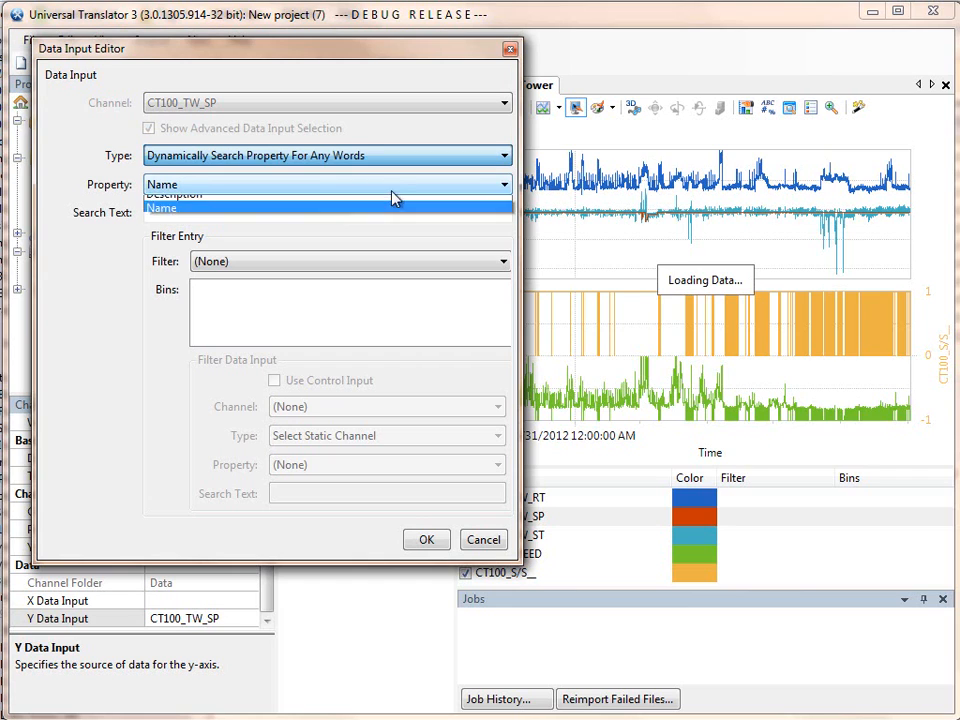
{"action": "left_click", "coordinate": [203, 233]}
{"action": "left_click", "coordinate": [196, 214]}
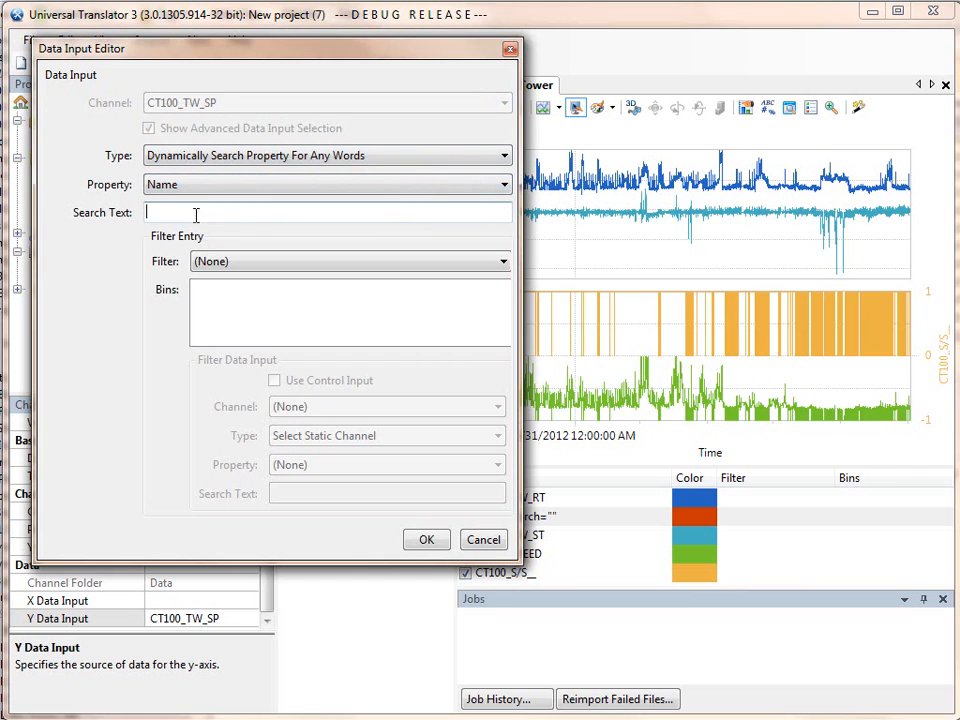
{"action": "type", "text": "T"}
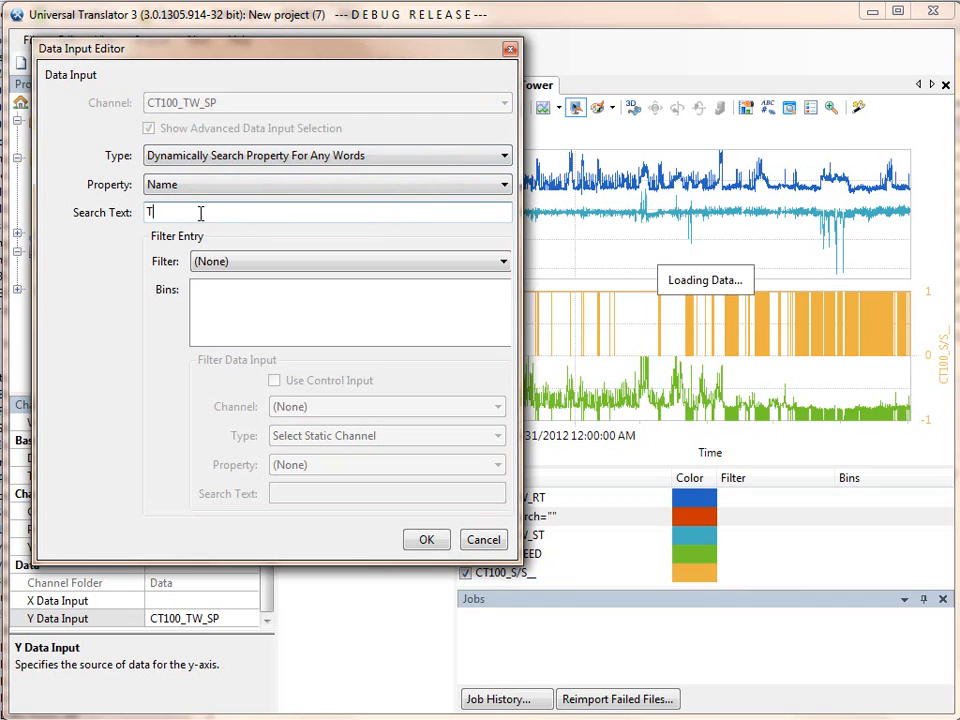
{"action": "type", "text": "W_SP"}
{"action": "left_click", "coordinate": [426, 541]}
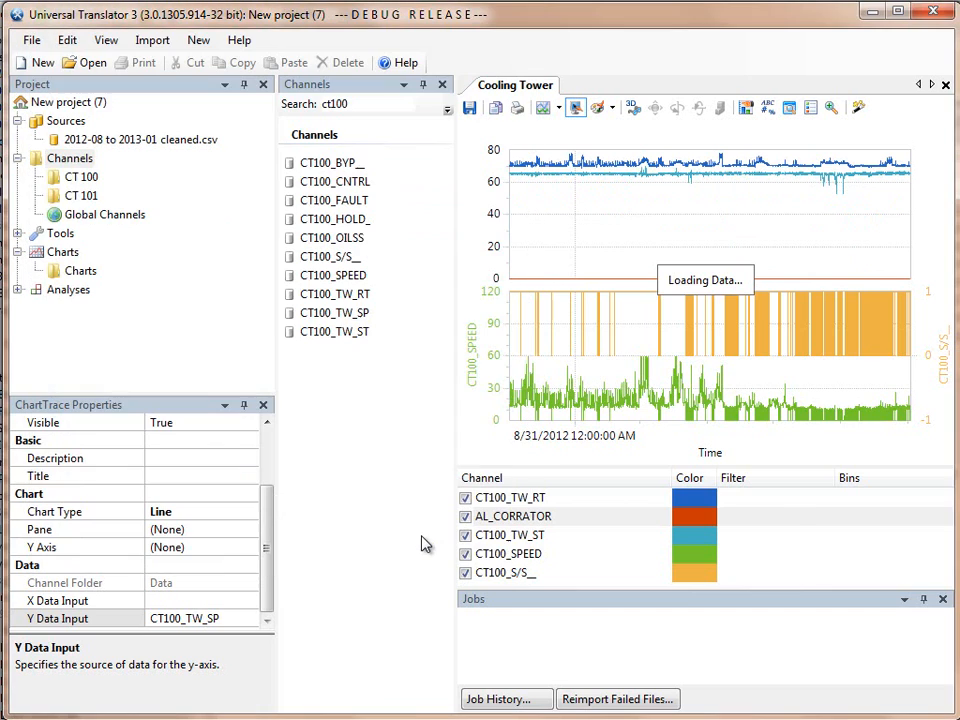
Open the Y data input of the CT100_TW_ST trace for editing and show its advanced data input selection
{"action": "left_click", "coordinate": [489, 538]}
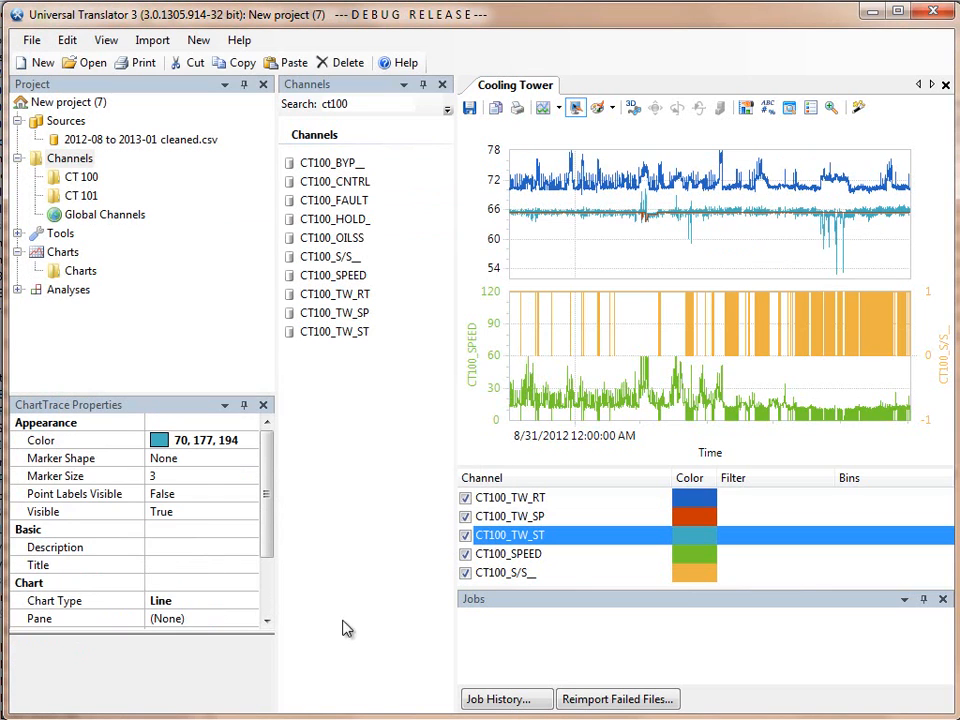
{"action": "left_click", "coordinate": [266, 620]}
{"action": "left_click", "coordinate": [243, 622]}
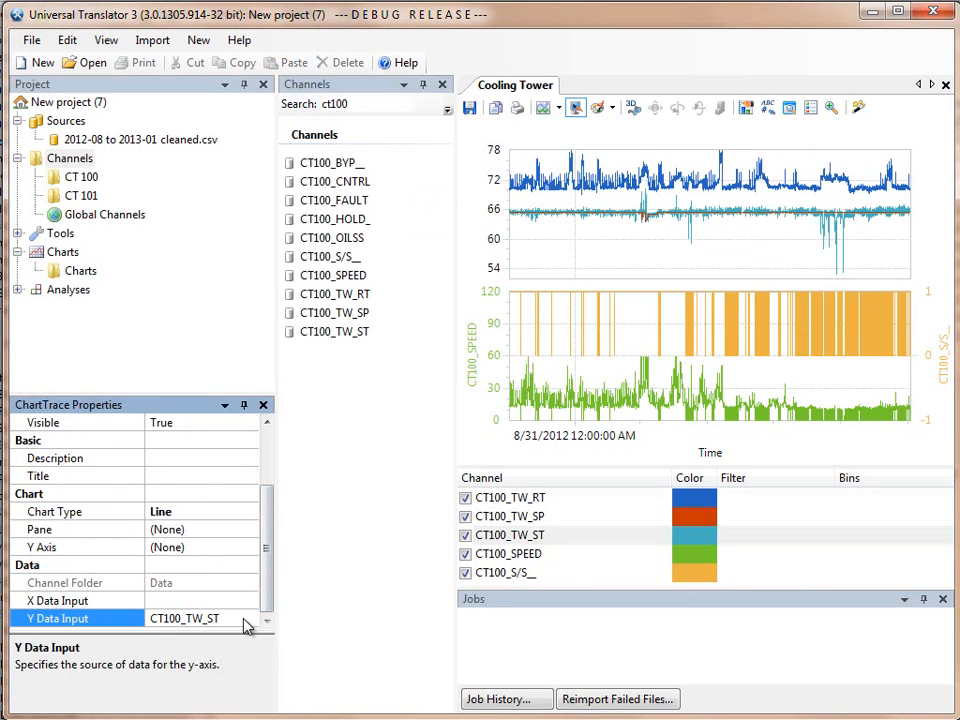
{"action": "left_click", "coordinate": [251, 621]}
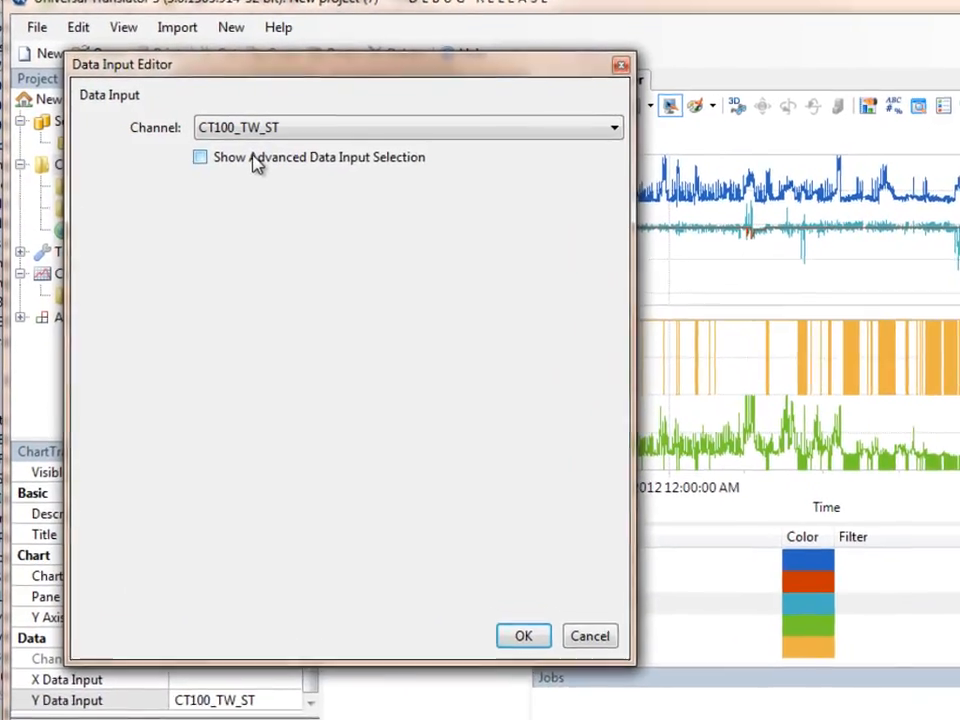
{"action": "left_click", "coordinate": [256, 163]}
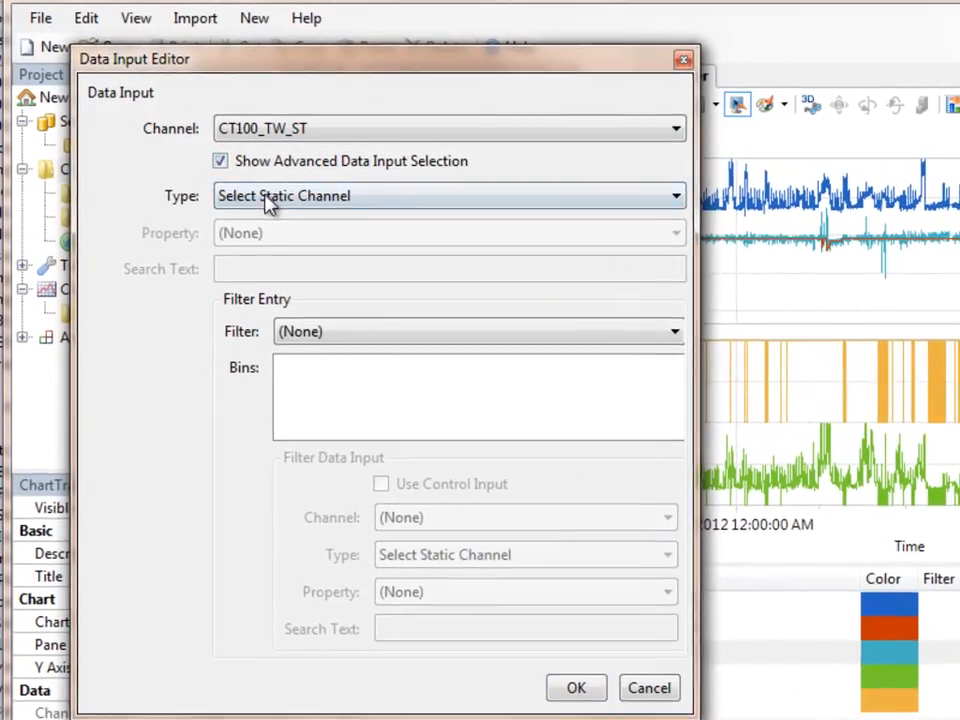
Set the CT100_TW_ST trace's input to dynamically search for any words with the text TW_ST, leaving the property as (None)
{"action": "left_click", "coordinate": [258, 190]}
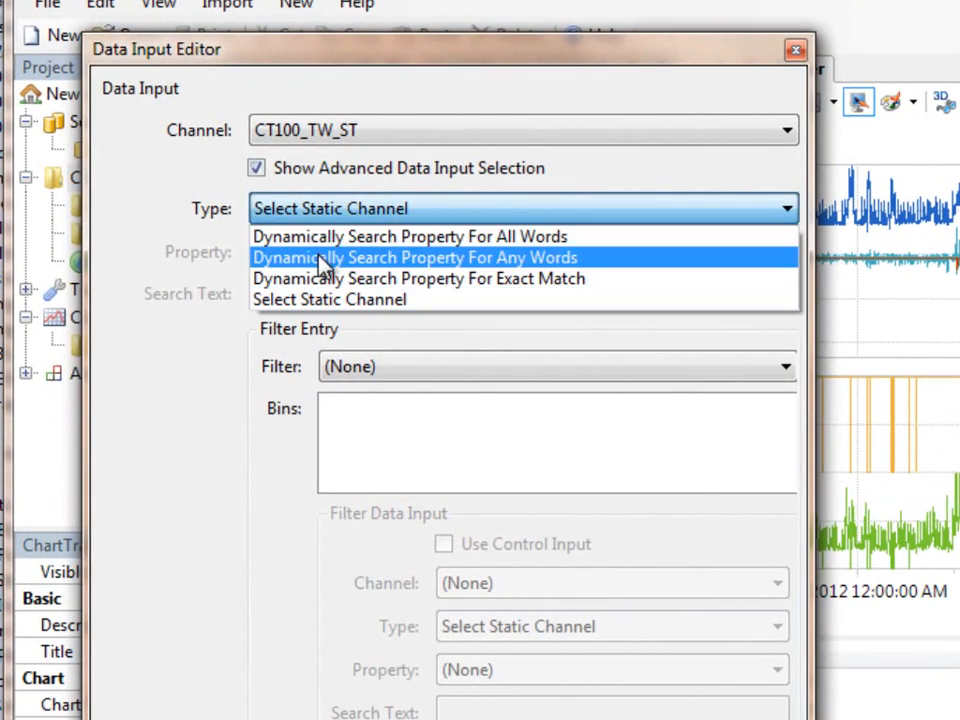
{"action": "left_click", "coordinate": [321, 258]}
{"action": "left_click", "coordinate": [317, 290]}
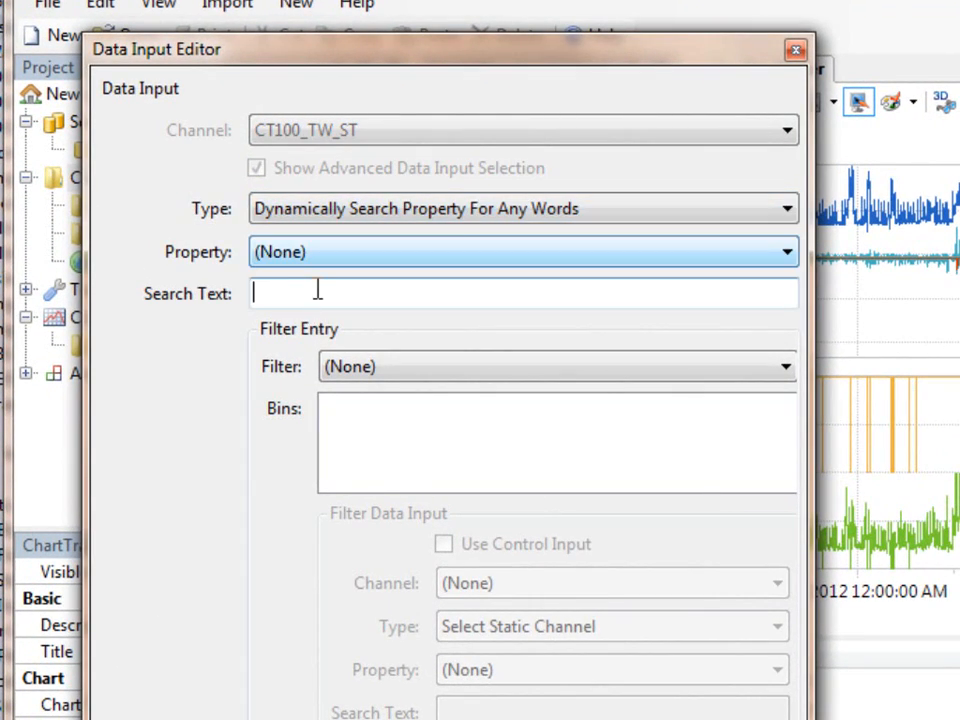
{"action": "type", "text": "TW"}
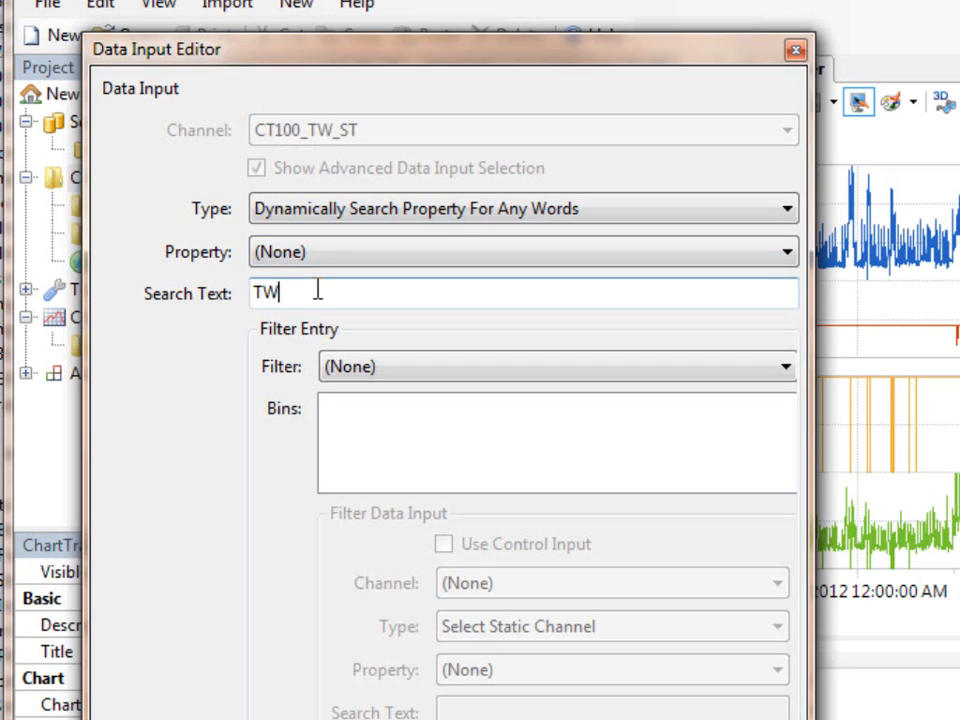
{"action": "type", "text": "_ST"}
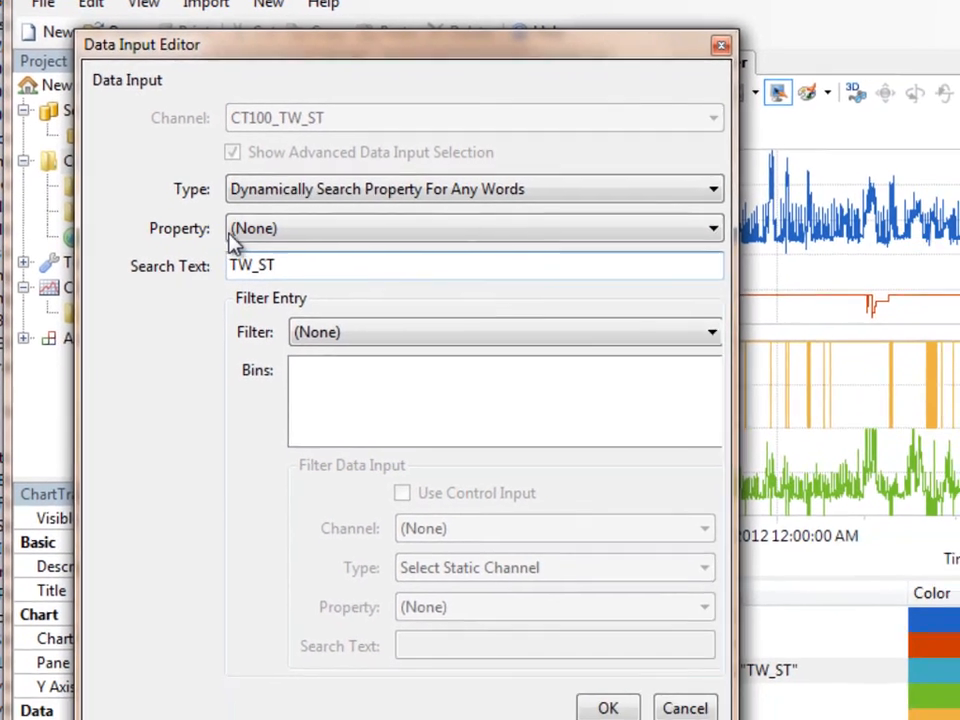
{"action": "left_click", "coordinate": [282, 258]}
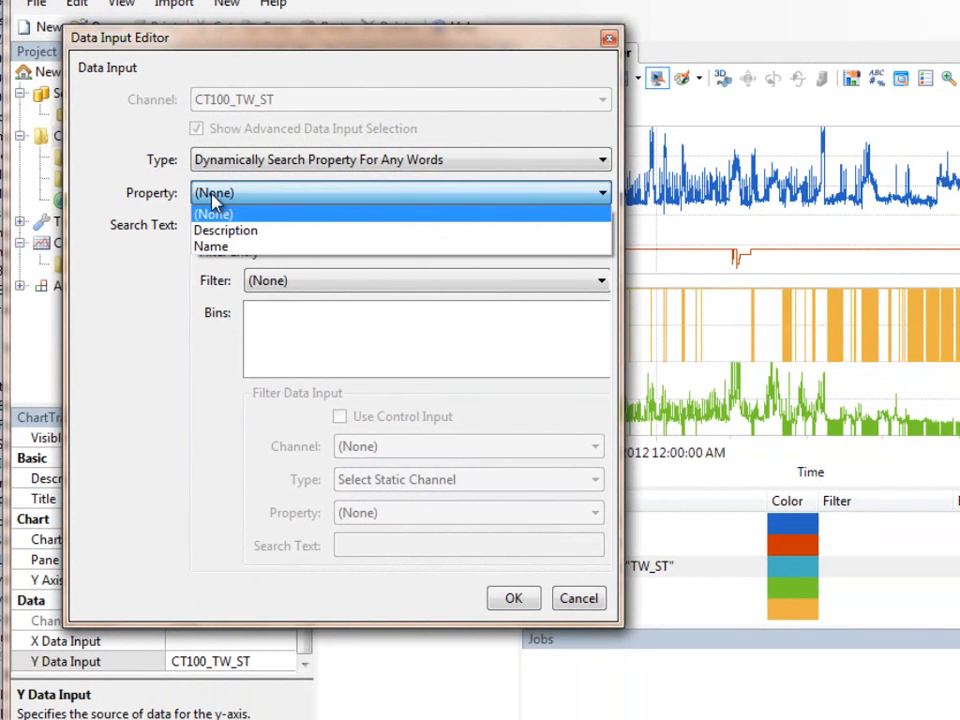
{"action": "left_click", "coordinate": [212, 197]}
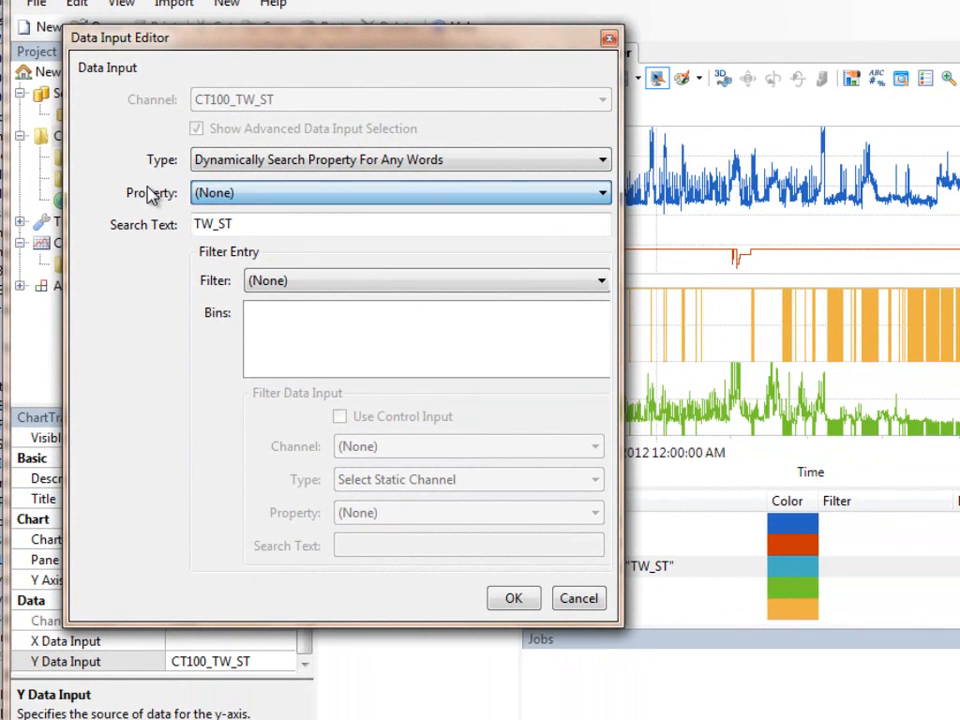
{"action": "left_click", "coordinate": [513, 598]}
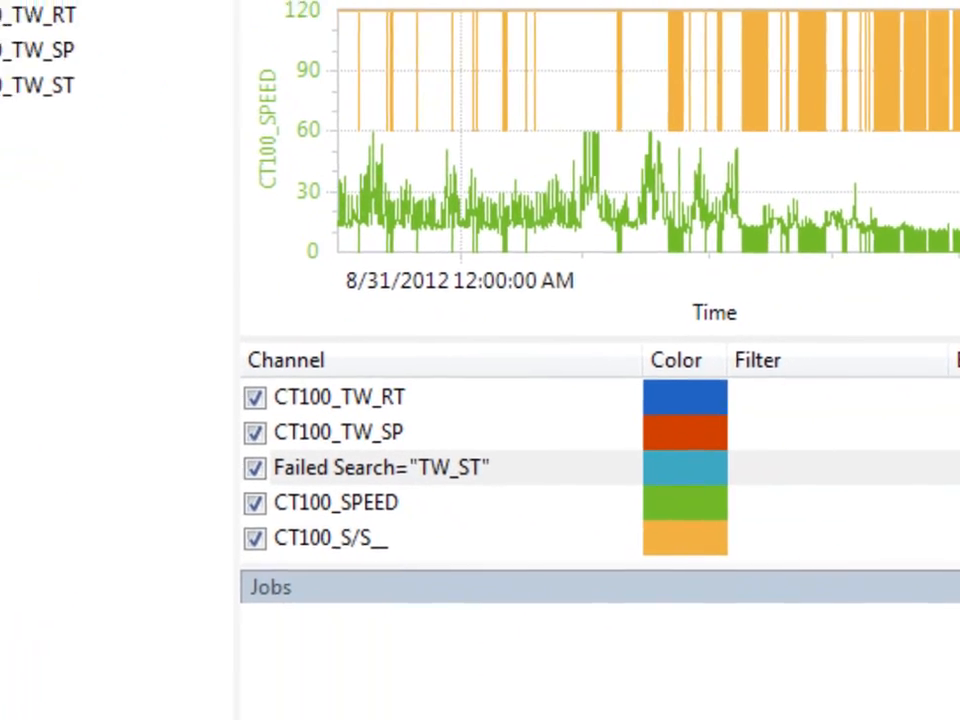
Set the search property of the TW_ST trace's Y data input to Name
{"action": "left_click", "coordinate": [80, 643]}
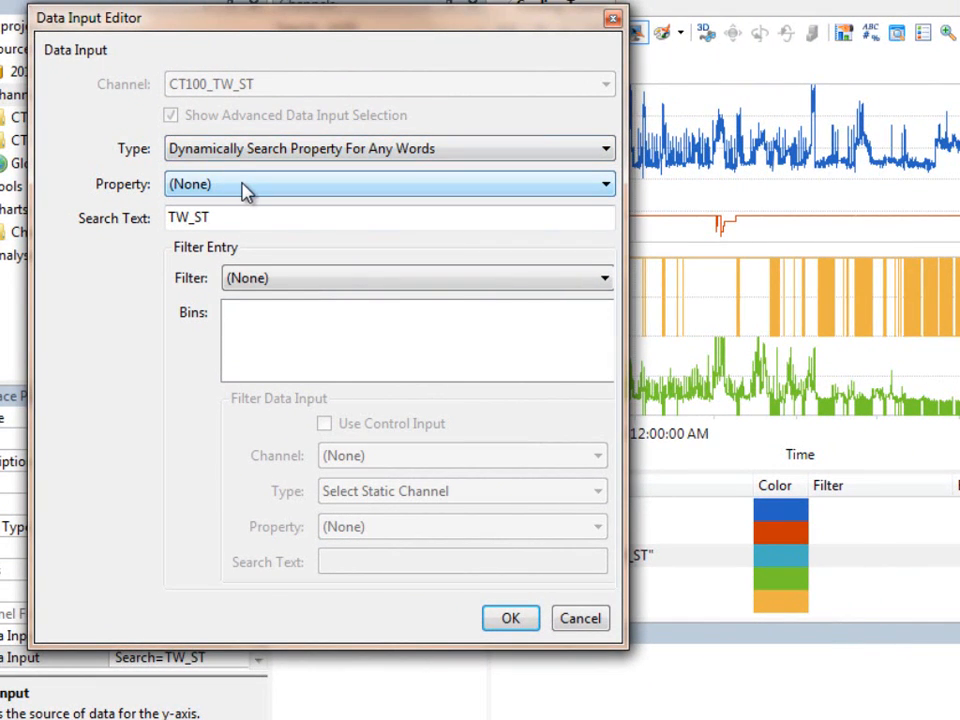
{"action": "left_click", "coordinate": [244, 187]}
{"action": "left_click", "coordinate": [212, 243]}
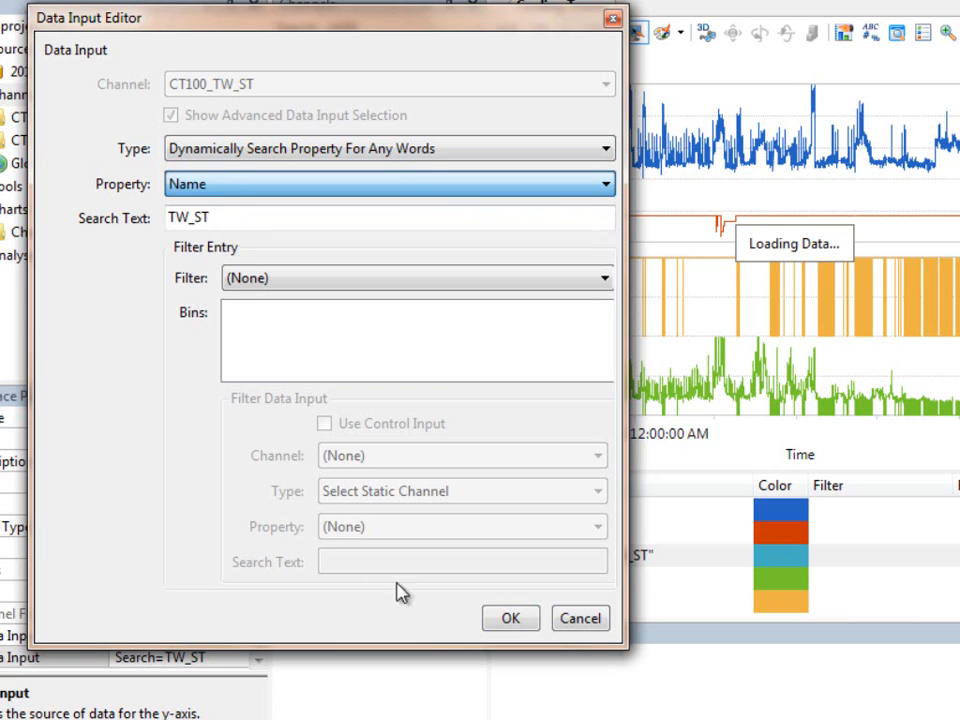
{"action": "left_click", "coordinate": [512, 620]}
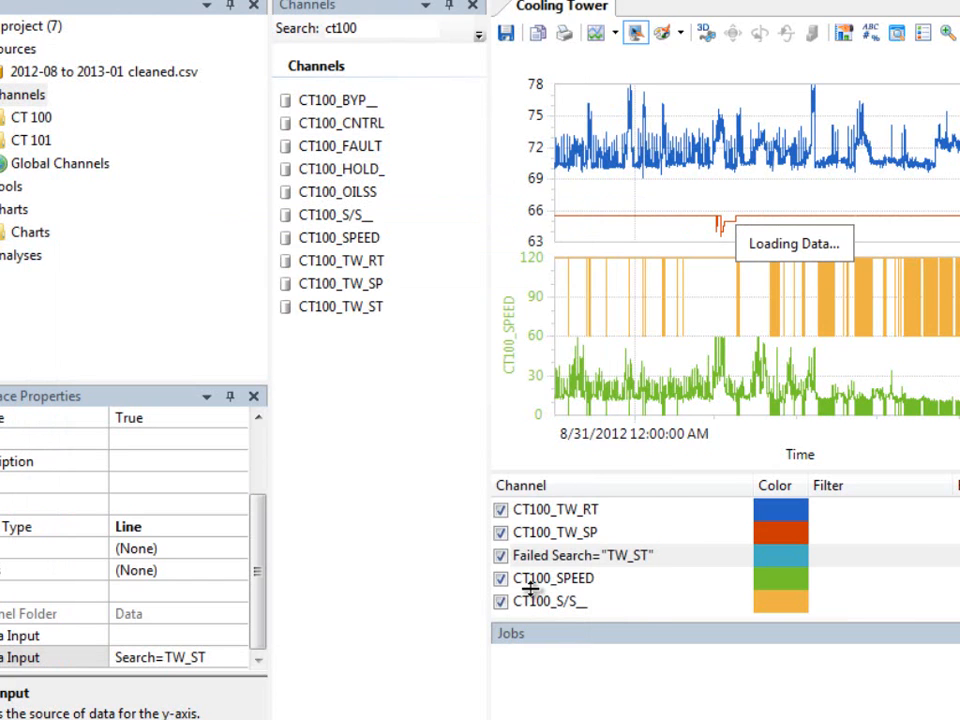
Open the Y data input of the CT100_SPEED trace for editing and show its advanced data input selection
{"action": "left_click", "coordinate": [530, 588]}
{"action": "left_click", "coordinate": [258, 663]}
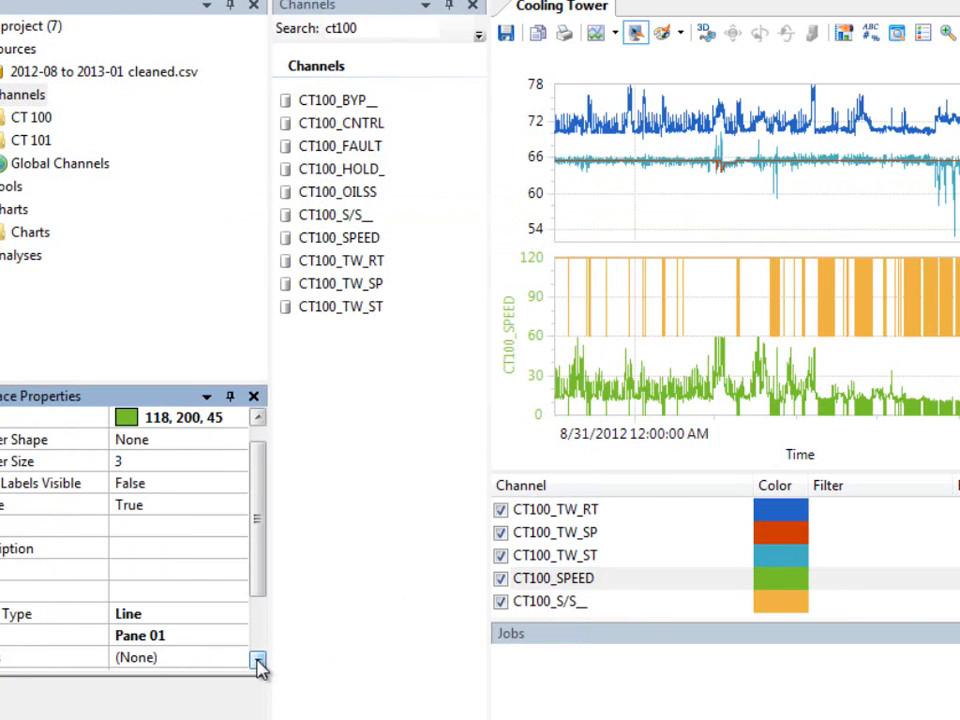
{"action": "left_click", "coordinate": [258, 663]}
{"action": "left_click", "coordinate": [258, 663]}
{"action": "left_click", "coordinate": [258, 663]}
{"action": "left_click", "coordinate": [258, 663]}
{"action": "left_click", "coordinate": [243, 661]}
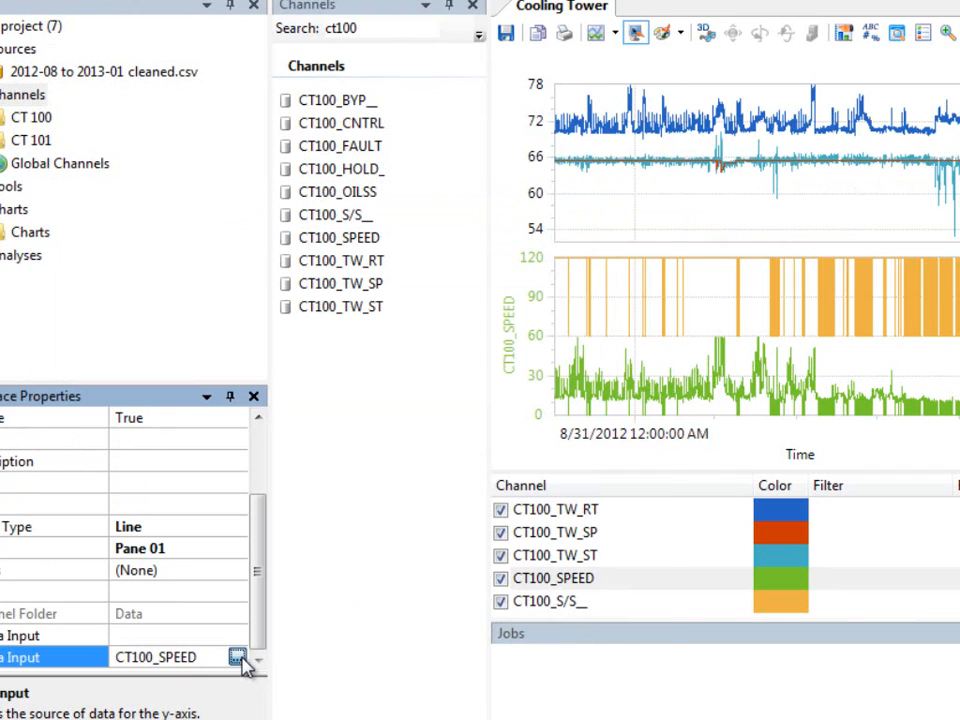
{"action": "left_click", "coordinate": [238, 657]}
{"action": "left_click", "coordinate": [199, 144]}
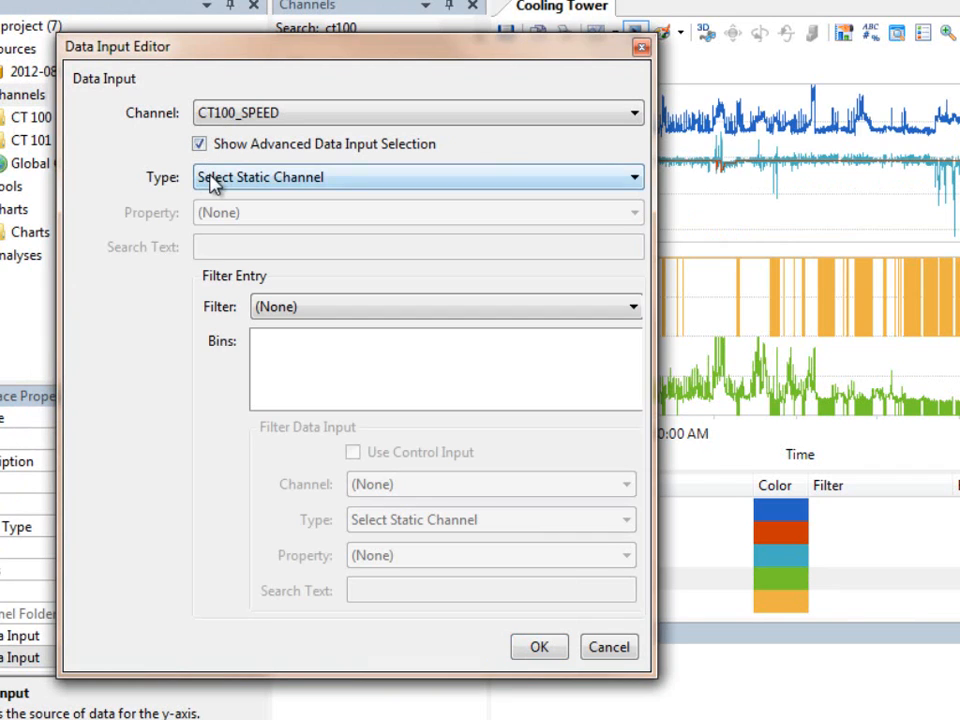
Make the CT100_SPEED trace's input dynamically search the Name property for any words, with the search text Speed
{"action": "left_click", "coordinate": [212, 180]}
{"action": "left_click", "coordinate": [214, 216]}
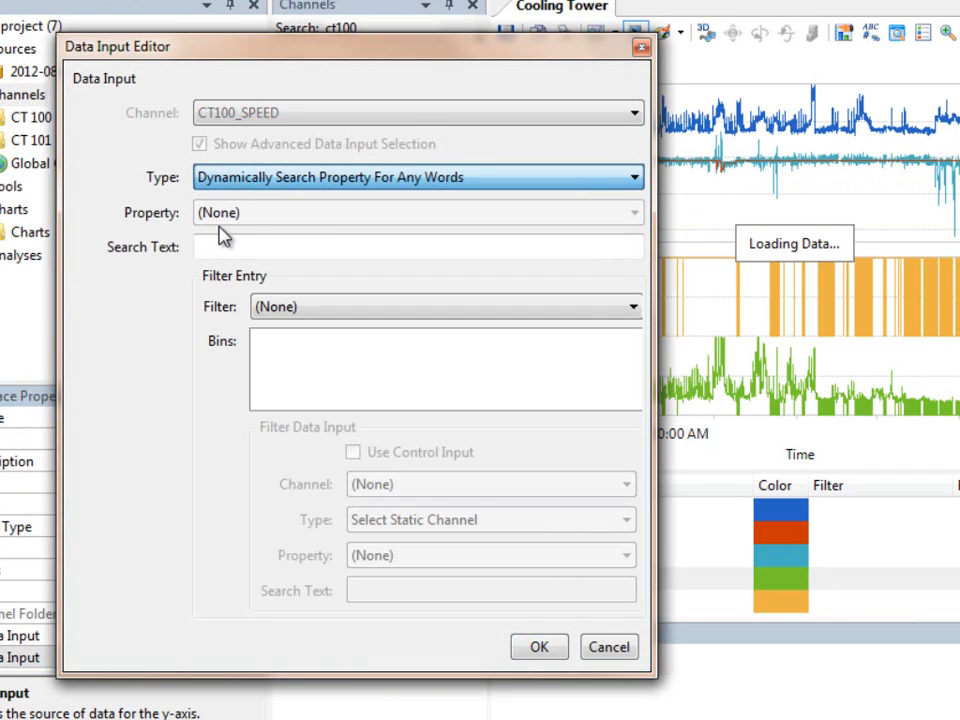
{"action": "left_click", "coordinate": [222, 214]}
{"action": "left_click", "coordinate": [216, 271]}
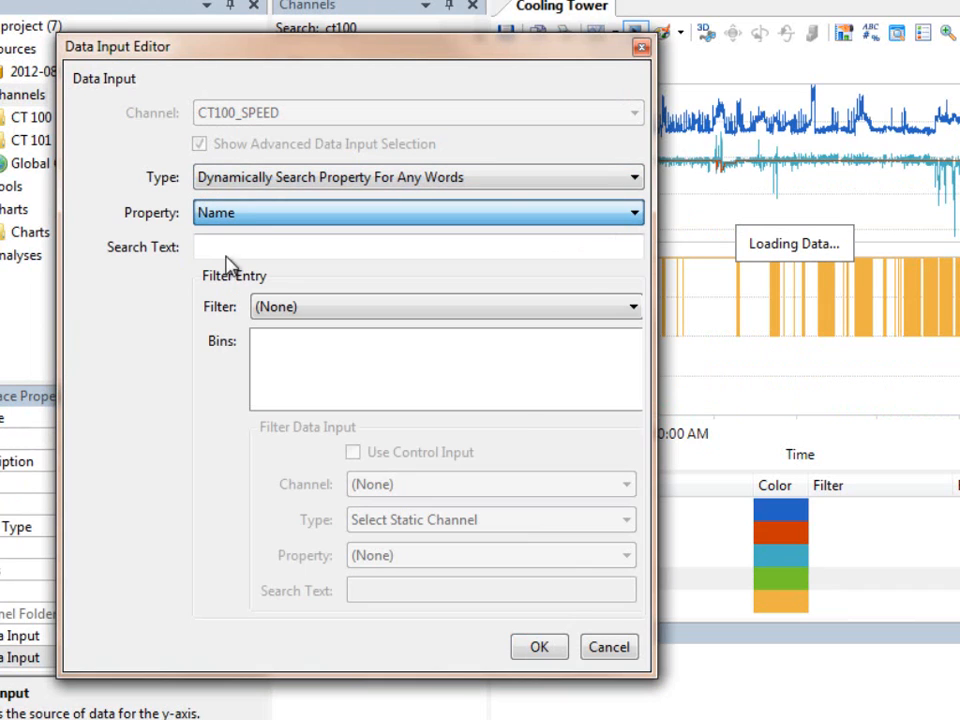
{"action": "left_click", "coordinate": [233, 241]}
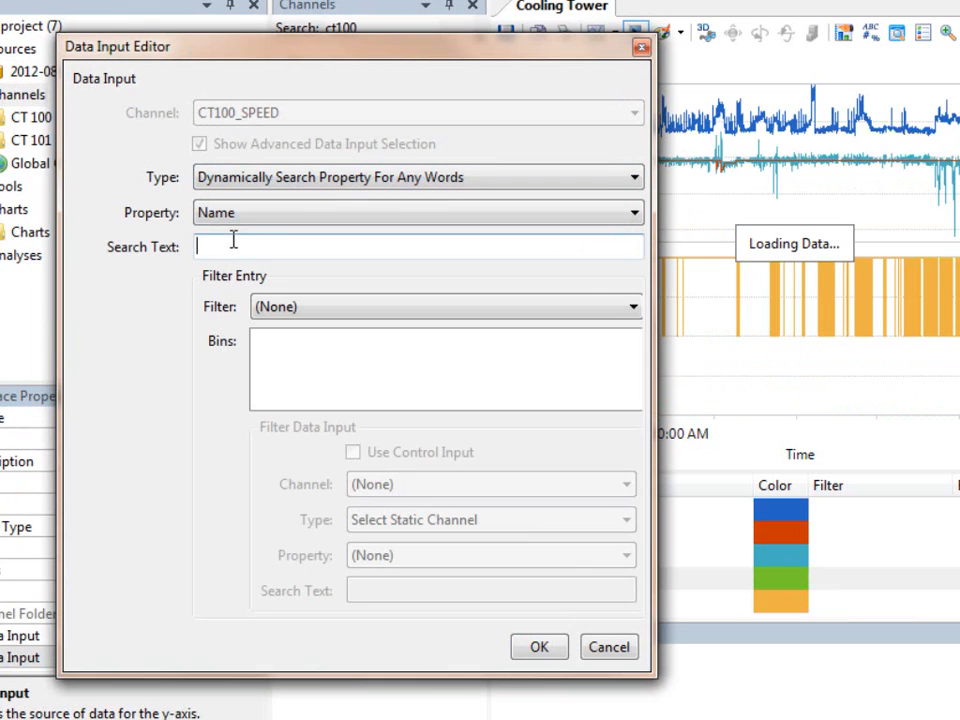
{"action": "type", "text": "Speed"}
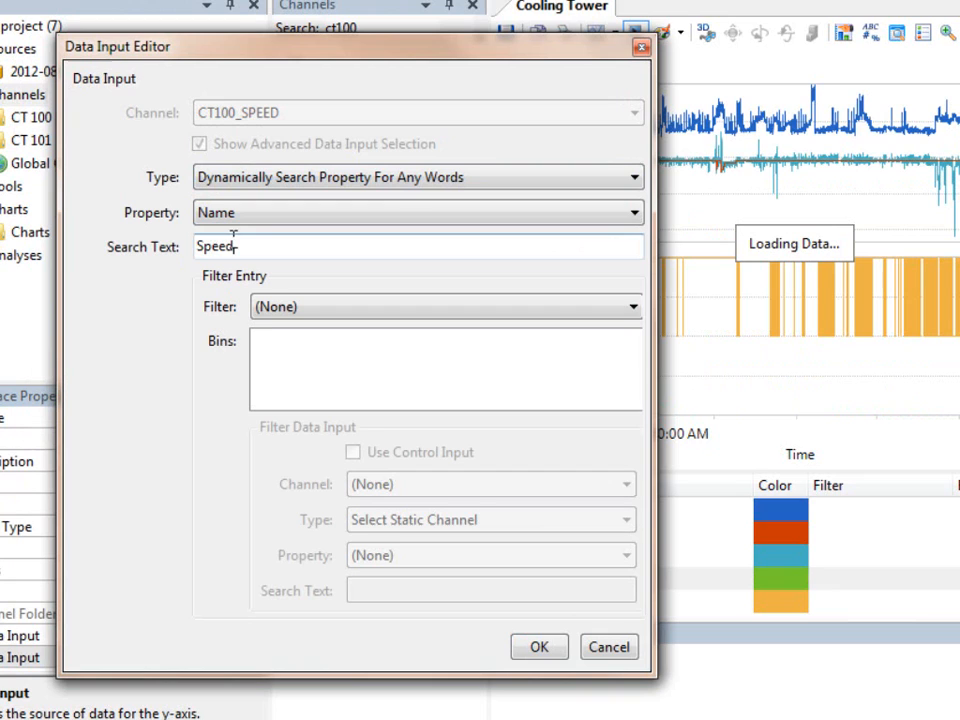
{"action": "left_click", "coordinate": [546, 652]}
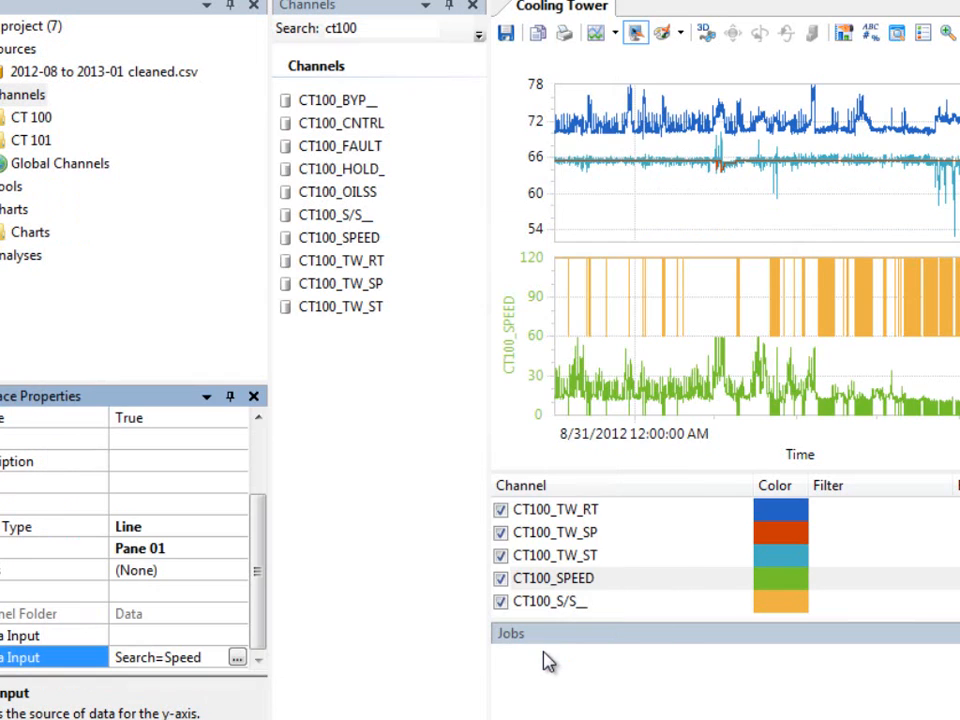
Open the Y data input of the CT100_S/S__ trace for editing and show its advanced data input selection
{"action": "left_click", "coordinate": [530, 602]}
{"action": "left_click", "coordinate": [258, 642]}
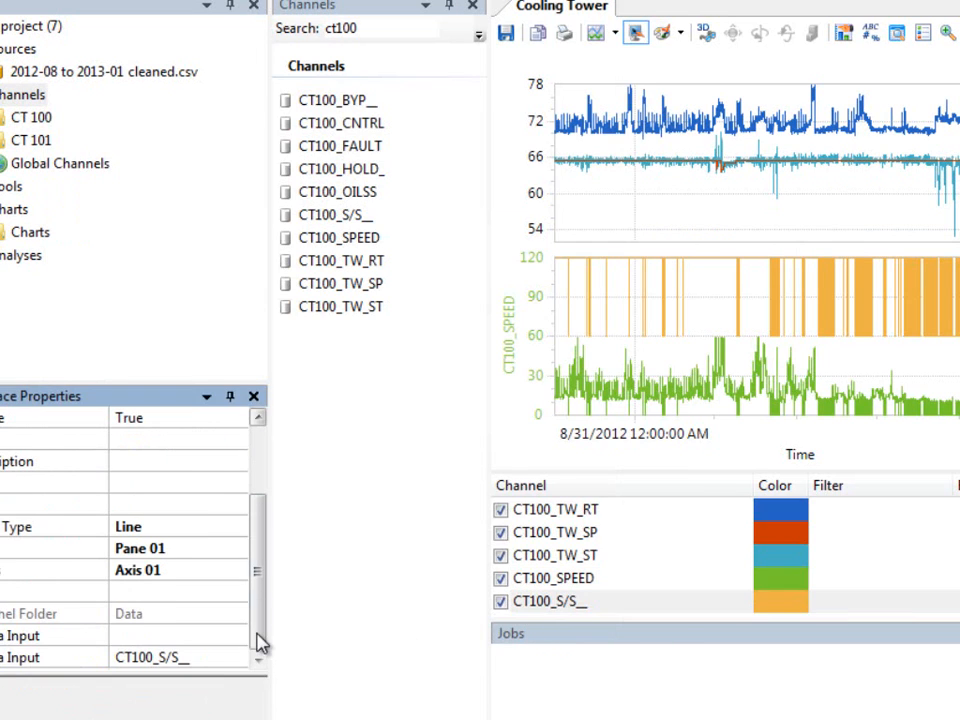
{"action": "left_click", "coordinate": [212, 658]}
{"action": "left_click", "coordinate": [237, 658]}
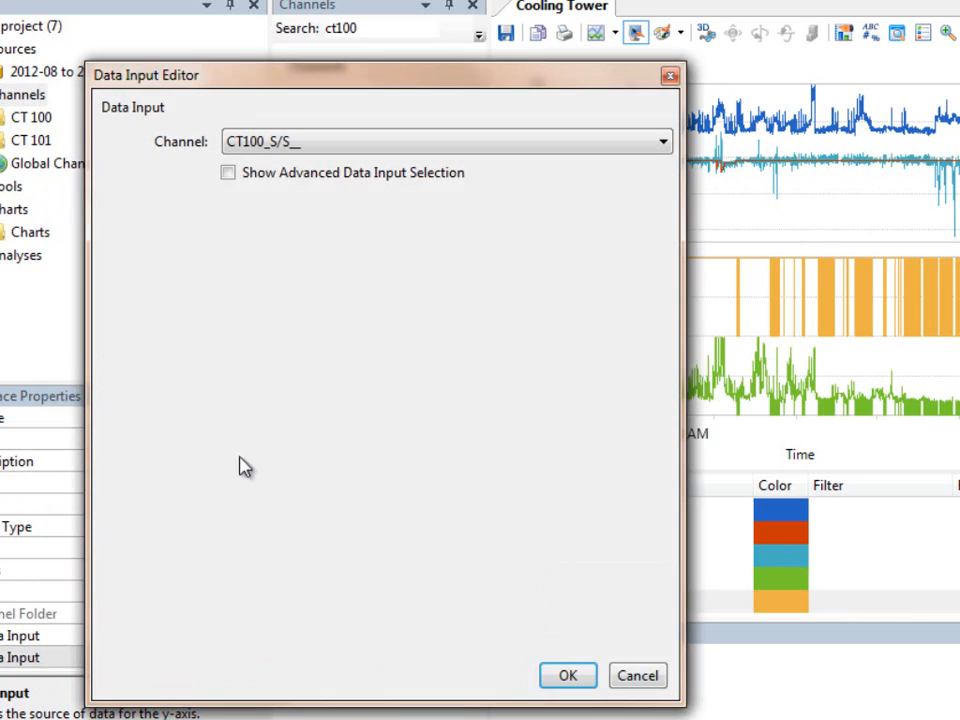
{"action": "left_click", "coordinate": [262, 178]}
Make the CT100_S/S__ trace's input dynamically search the Name property for any words, with the search text S/S
{"action": "left_click", "coordinate": [250, 204]}
{"action": "left_click", "coordinate": [258, 248]}
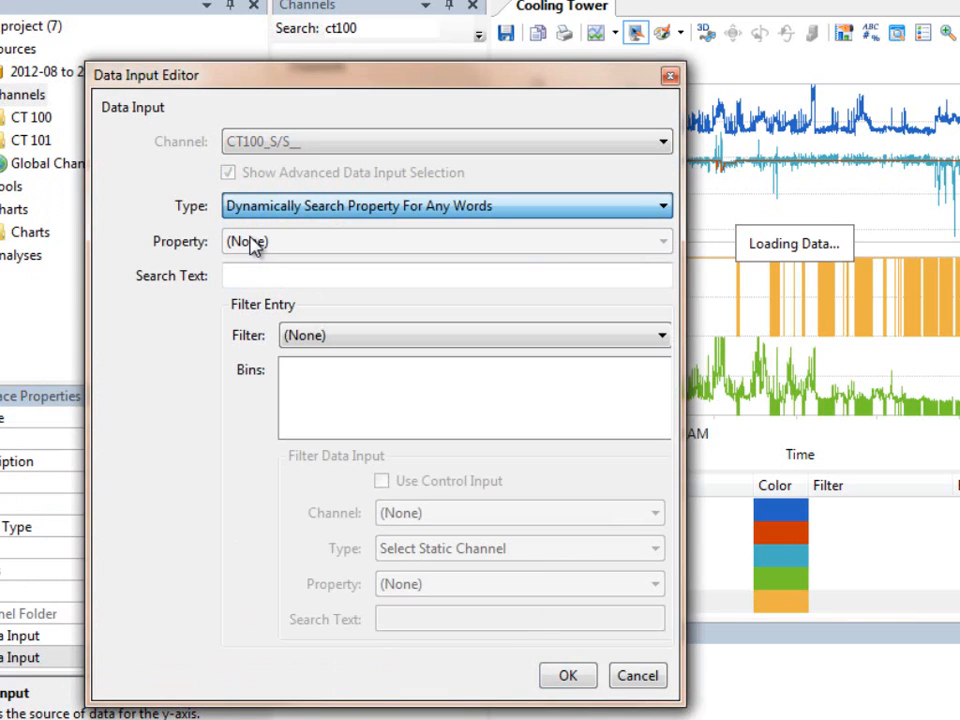
{"action": "left_click", "coordinate": [250, 242]}
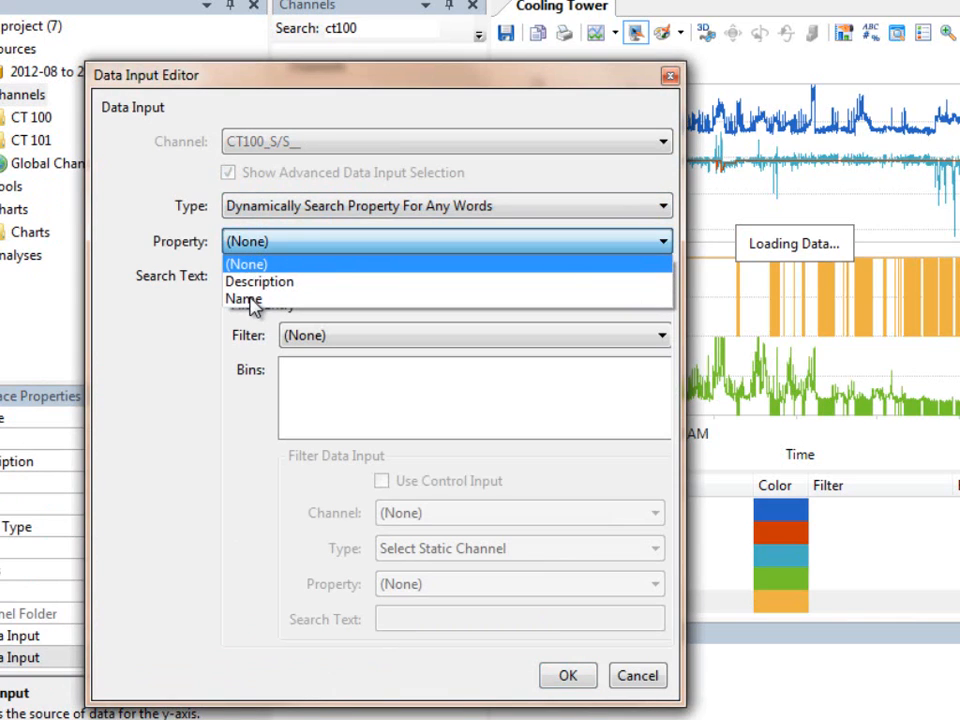
{"action": "left_click", "coordinate": [254, 299]}
{"action": "left_click", "coordinate": [259, 277]}
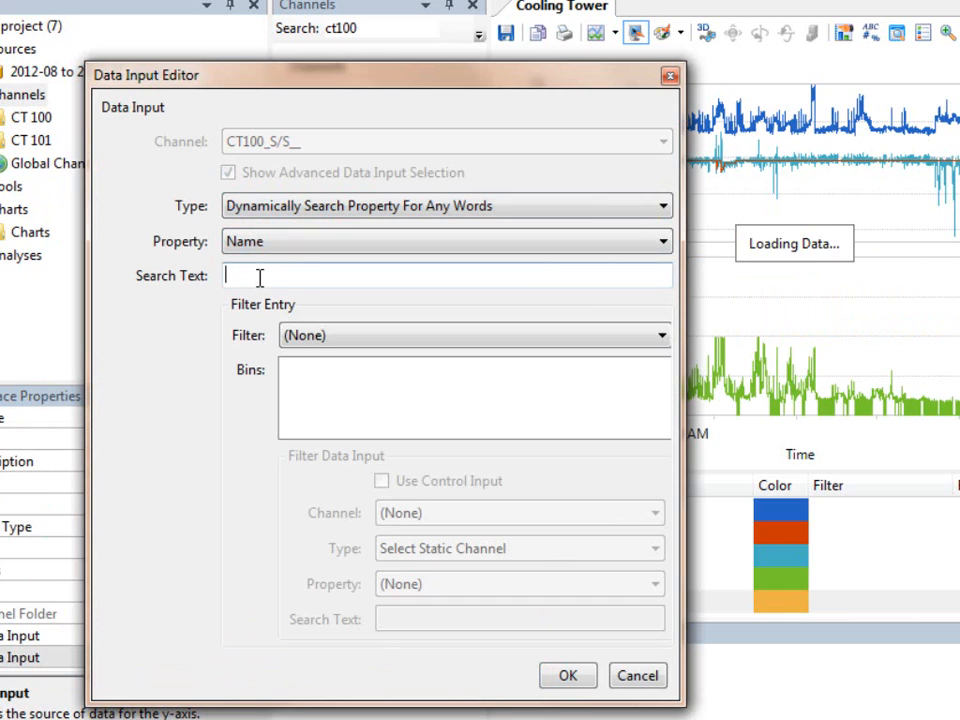
{"action": "type", "text": "S/S"}
{"action": "left_click", "coordinate": [565, 677]}
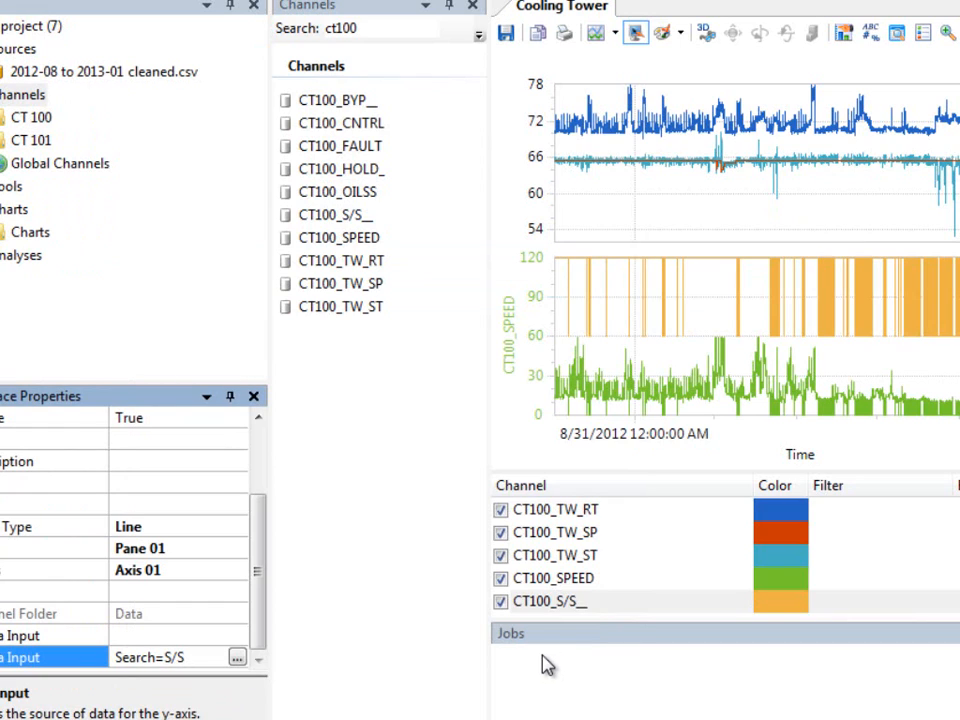
Set the Cooling Tower chart's channel folder to CT 101 in its chart properties
{"action": "left_click", "coordinate": [517, 451]}
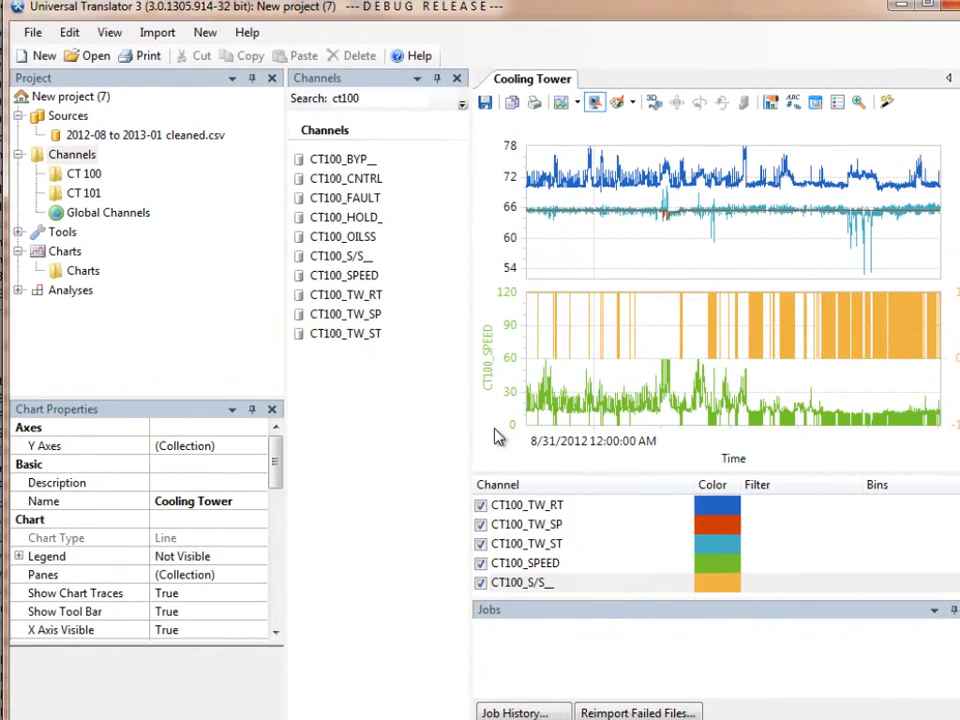
{"action": "left_click_drag", "start_coordinate": [280, 477], "coordinate": [274, 520]}
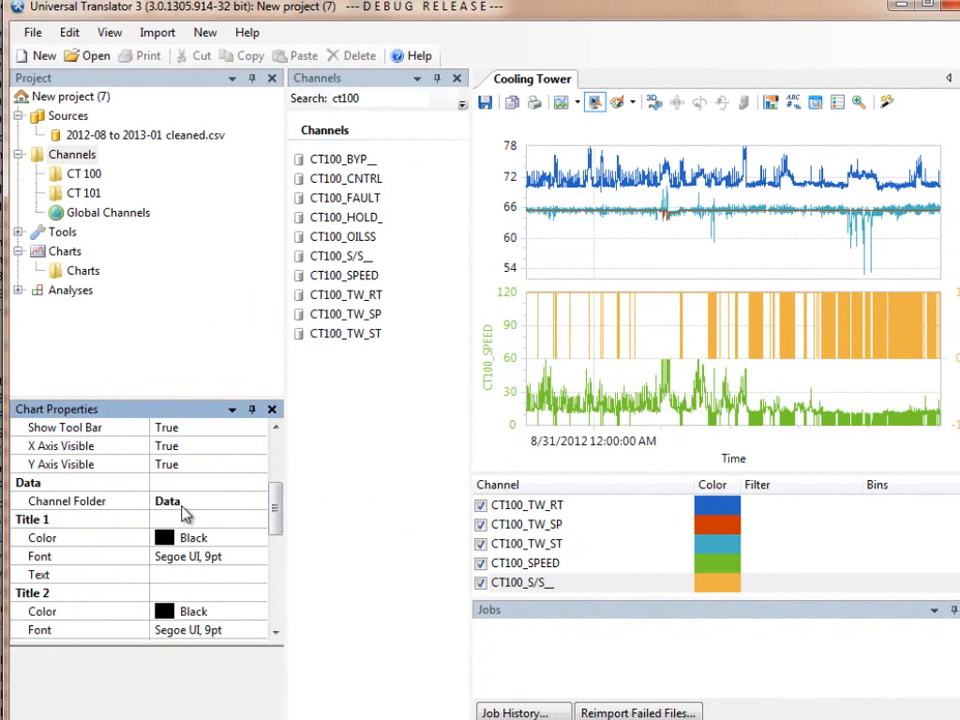
{"action": "left_click", "coordinate": [235, 500]}
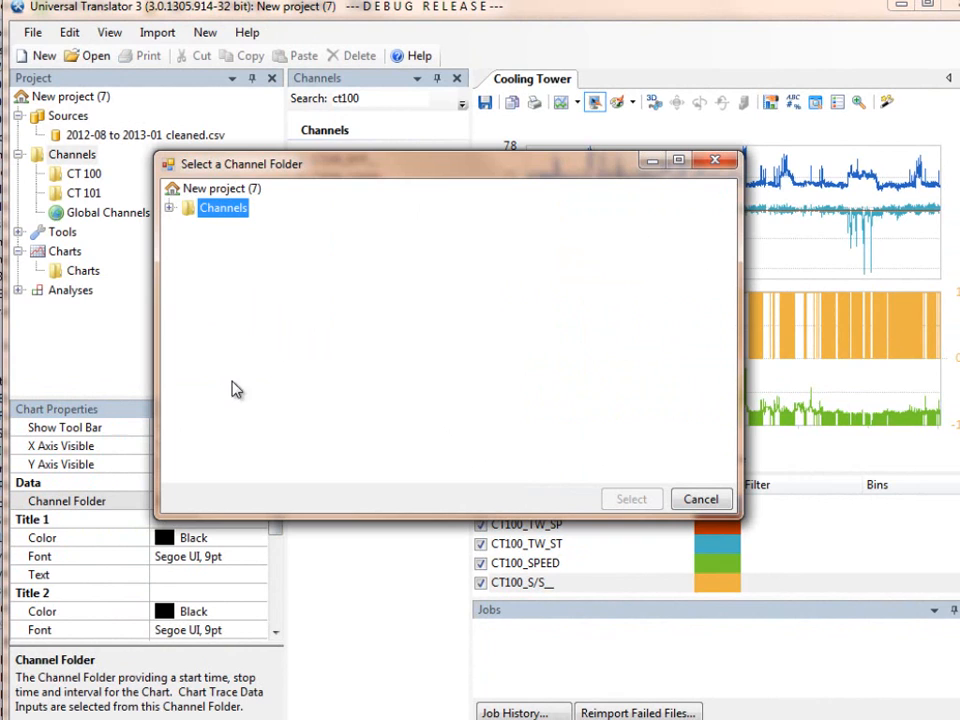
{"action": "left_click", "coordinate": [170, 208]}
{"action": "left_click", "coordinate": [235, 246]}
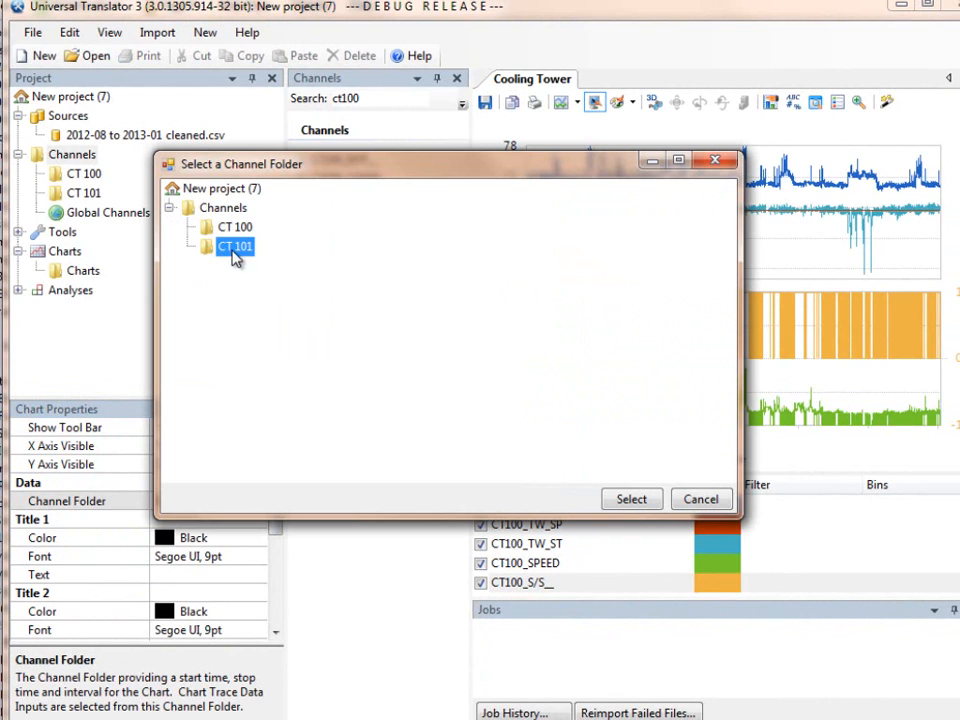
{"action": "left_click", "coordinate": [630, 499]}
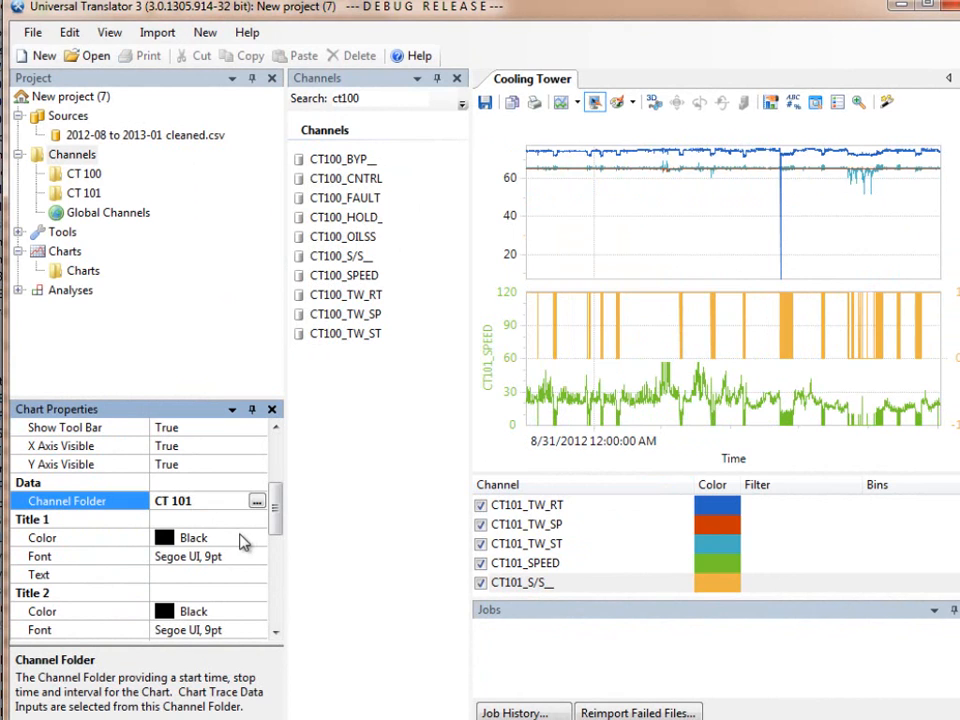
Switch the Cooling Tower chart's channel folder to CT 100
{"action": "left_click", "coordinate": [257, 503]}
{"action": "left_click", "coordinate": [256, 251]}
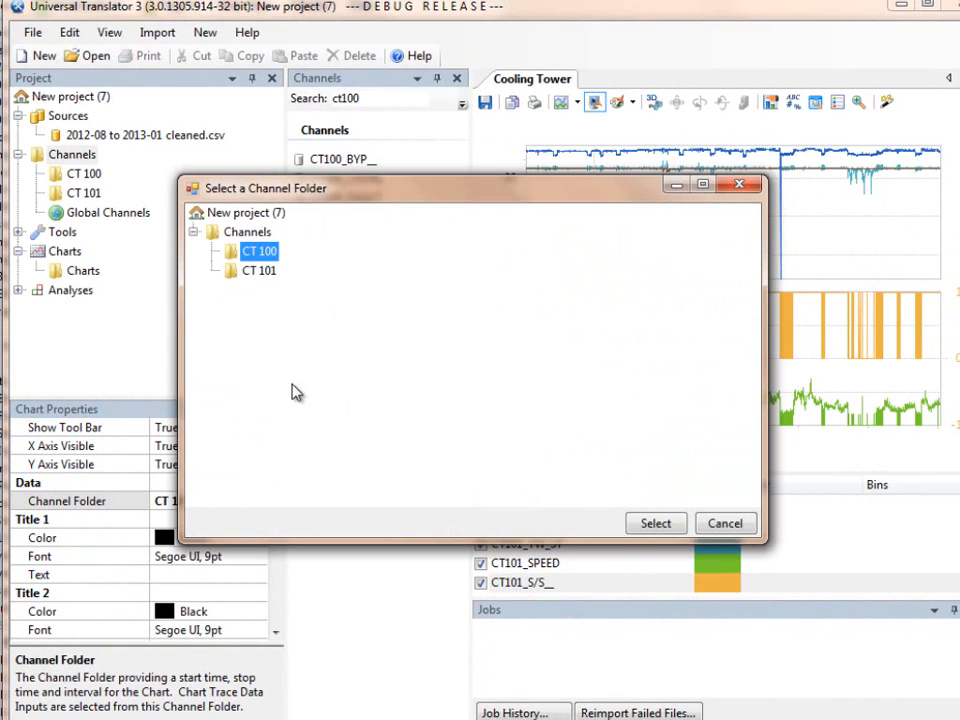
{"action": "left_click", "coordinate": [652, 523]}
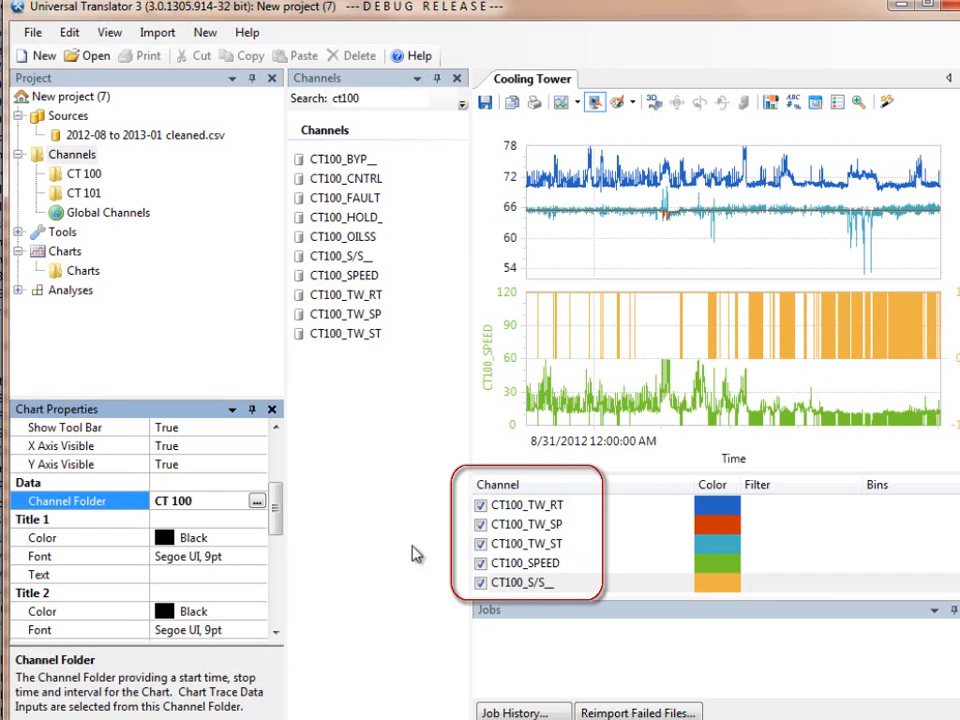
Switch the Cooling Tower chart's channel folder back to CT 101
{"action": "left_click", "coordinate": [257, 501]}
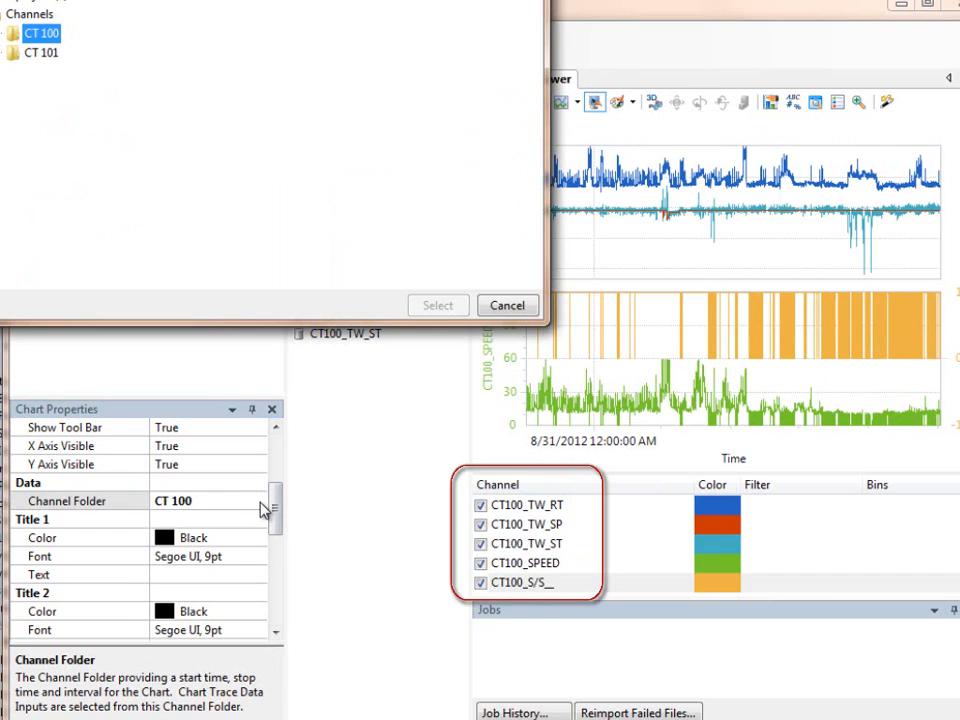
{"action": "left_click", "coordinate": [40, 53]}
{"action": "left_click_drag", "start_coordinate": [164, 0], "coordinate": [228, 36]}
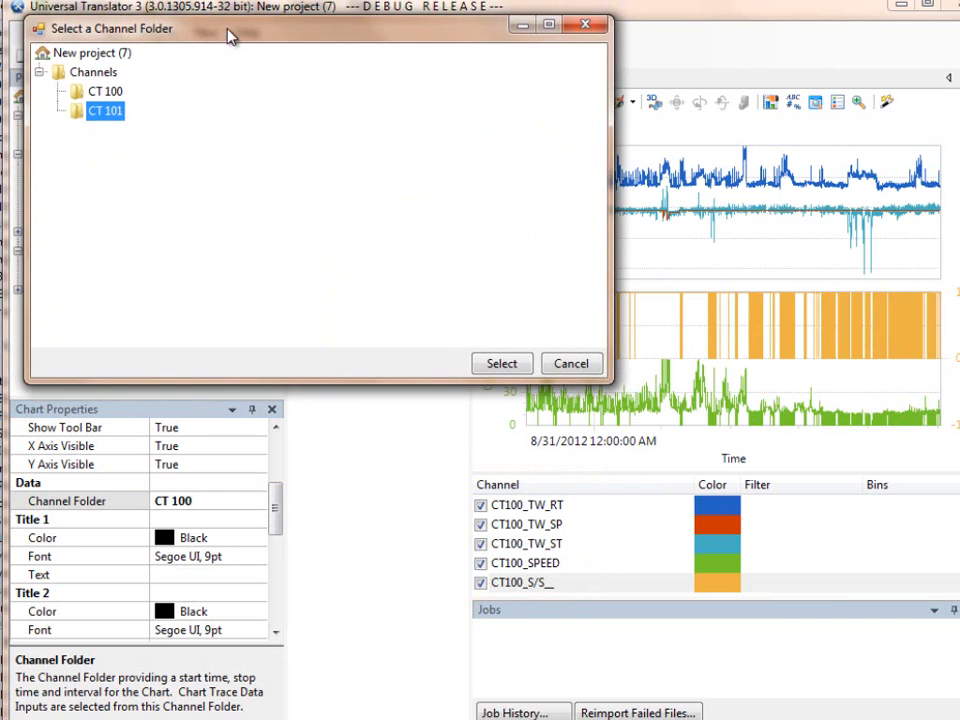
{"action": "left_click", "coordinate": [501, 364]}
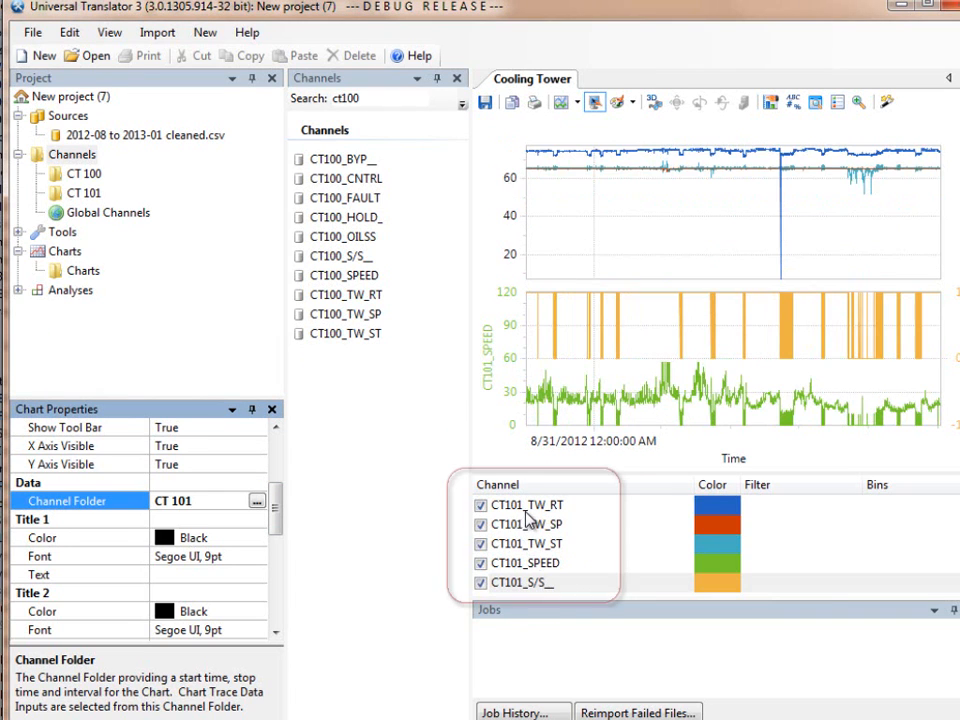